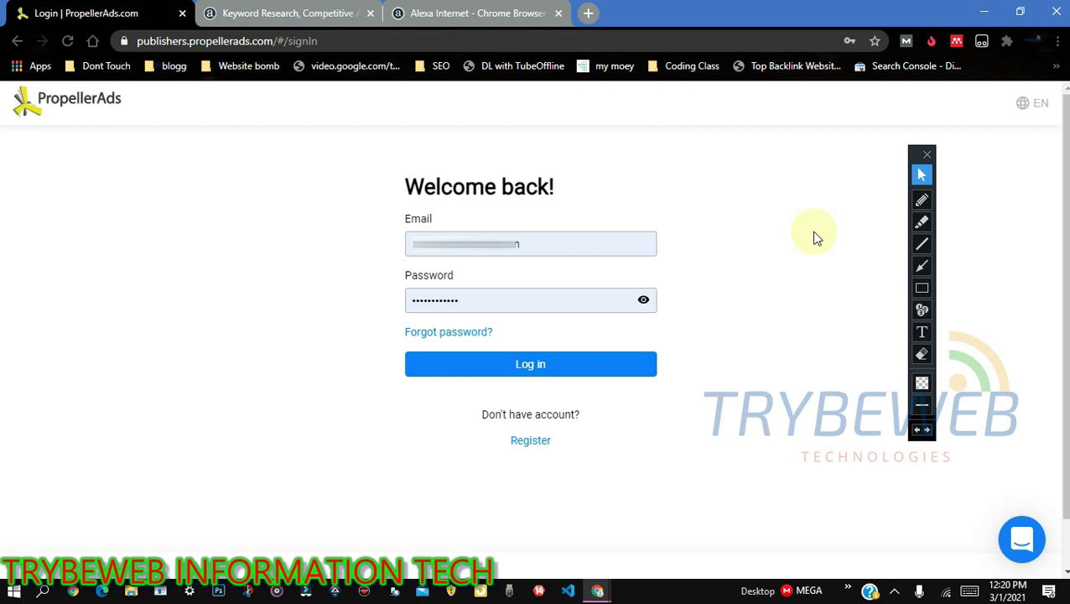
Highlight the PropellerAds logo and the Register link with red boxes.
{"action": "mouse_move", "coordinate": [600, 10]}
{"action": "left_click", "coordinate": [921, 288]}
{"action": "mouse_move", "coordinate": [142, 136]}
{"action": "left_mouse_down"}
{"action": "mouse_move", "coordinate": [162, 136]}
{"action": "mouse_move", "coordinate": [137, 126]}
{"action": "left_mouse_up"}
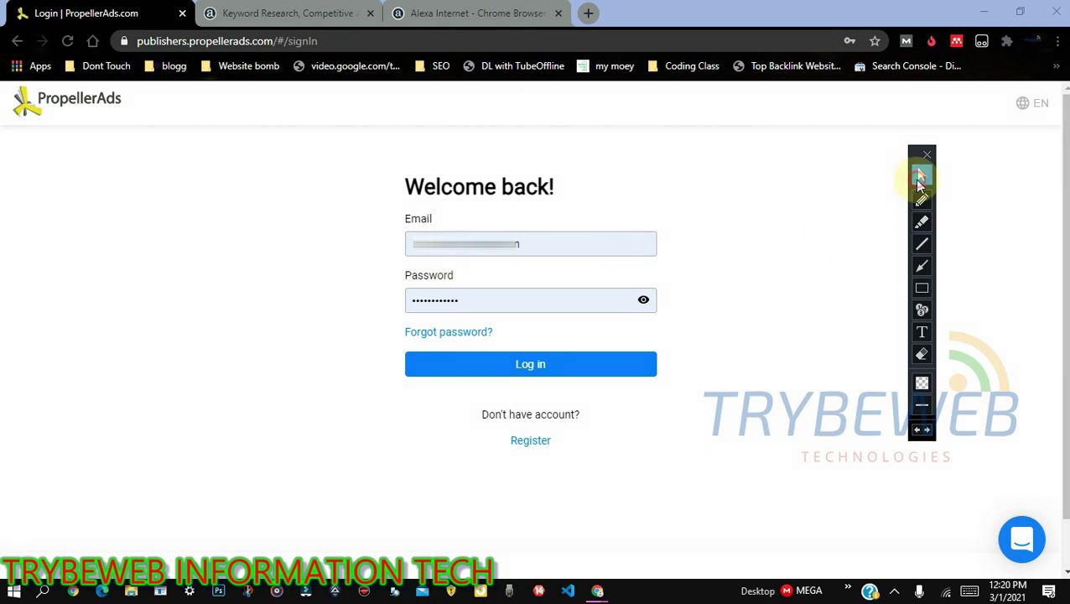
{"action": "left_click", "coordinate": [920, 180]}
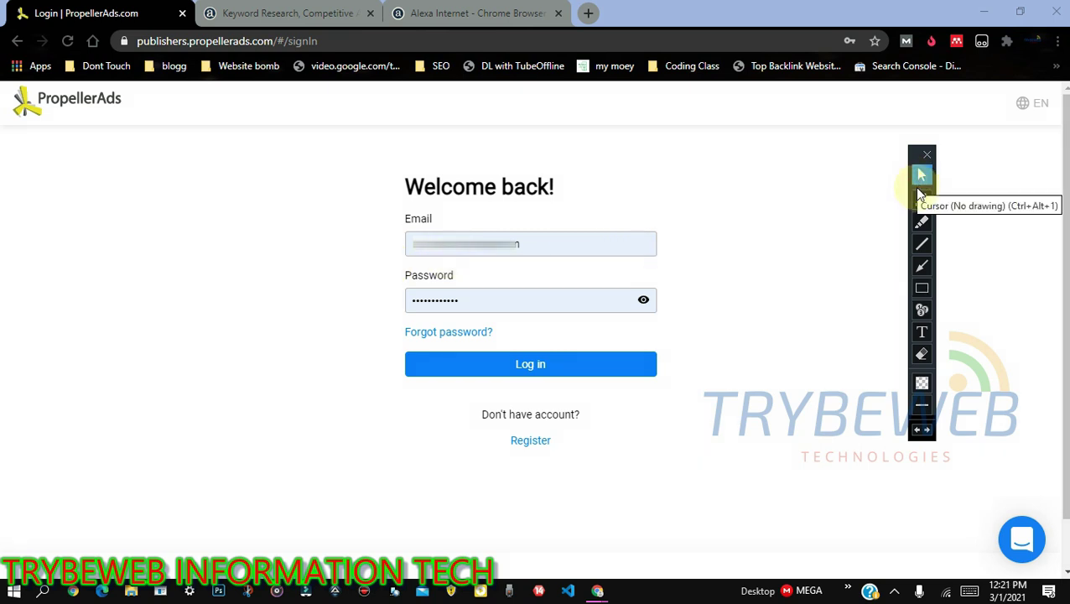
{"action": "left_click", "coordinate": [923, 292]}
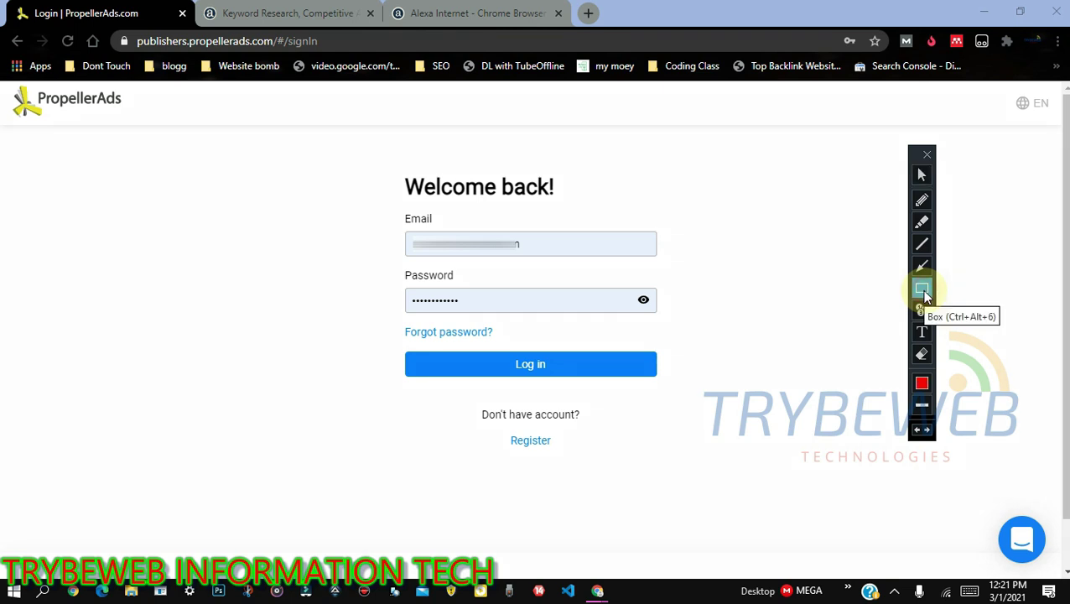
{"action": "left_click_drag", "start_coordinate": [497, 429], "coordinate": [563, 457]}
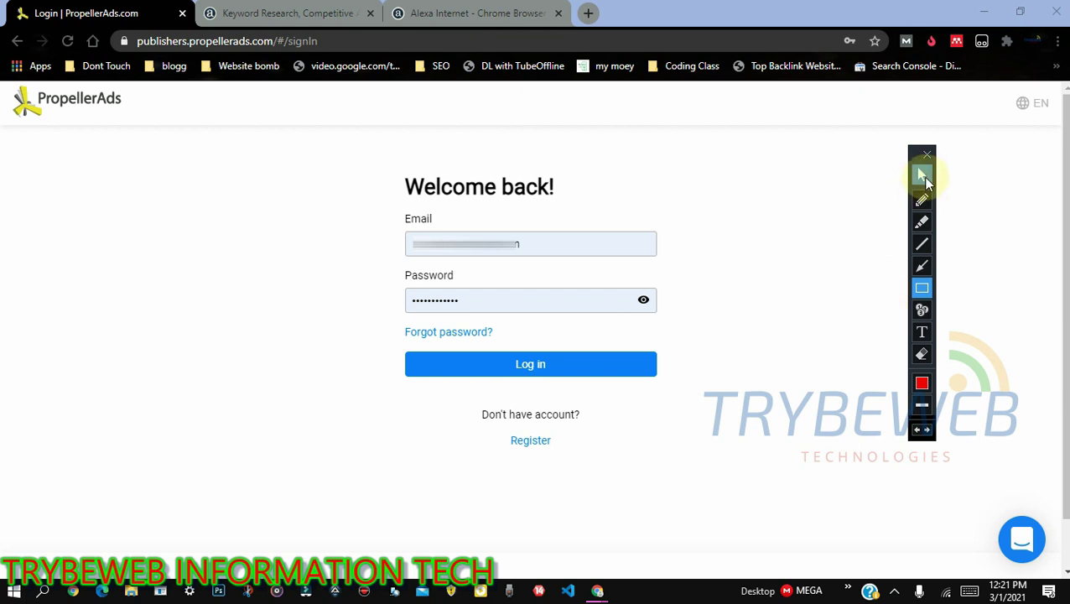
{"action": "left_click", "coordinate": [922, 175]}
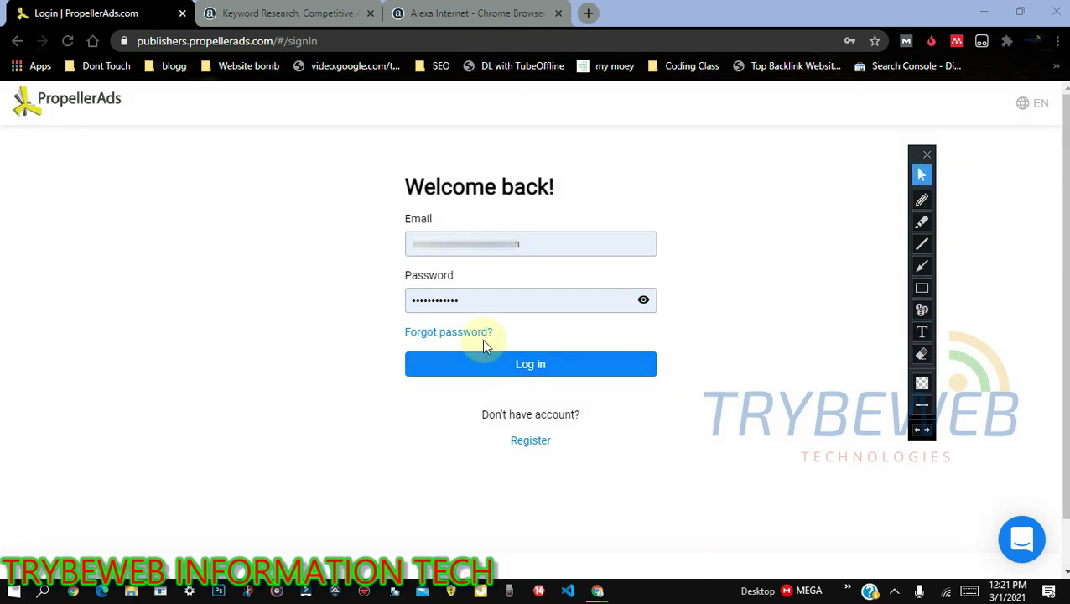
Box the Log in button in red, then sign in to the publisher account.
{"action": "left_click", "coordinate": [926, 288]}
{"action": "mouse_move", "coordinate": [387, 340]}
{"action": "left_mouse_down"}
{"action": "mouse_move", "coordinate": [633, 363]}
{"action": "mouse_move", "coordinate": [667, 387]}
{"action": "left_mouse_up"}
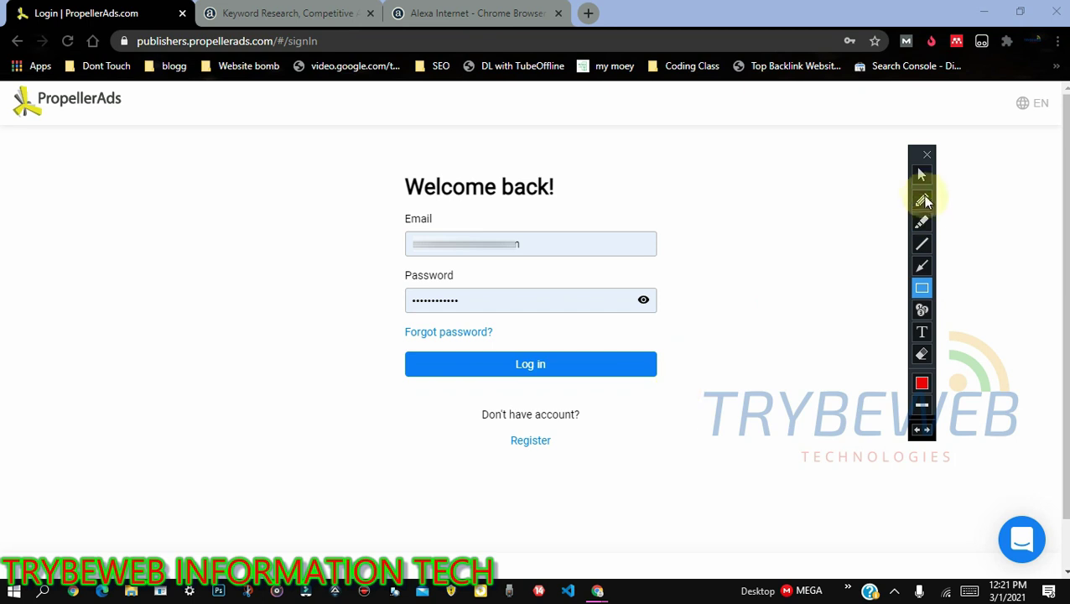
{"action": "left_click", "coordinate": [922, 174]}
{"action": "left_click", "coordinate": [561, 362]}
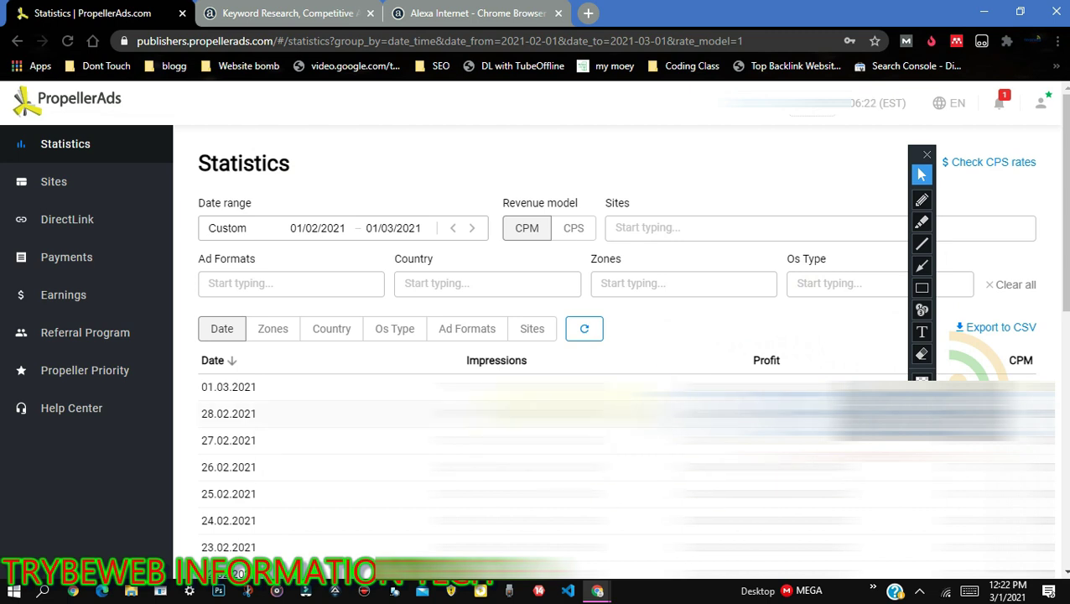
Draw a red arrow pointing at the Sites section in the sidebar.
{"action": "left_click", "coordinate": [921, 267]}
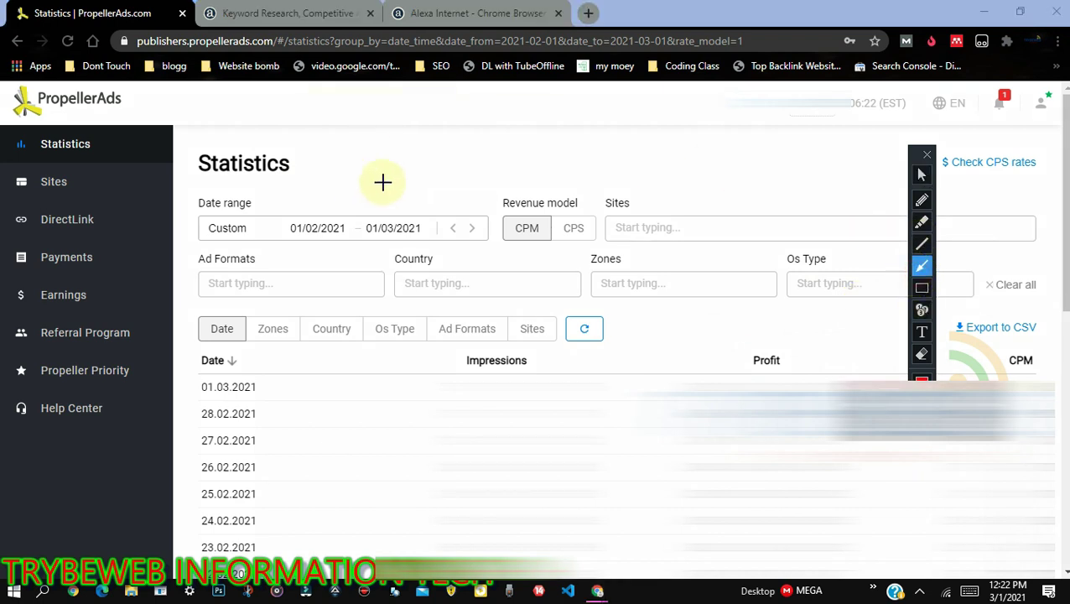
{"action": "left_click_drag", "start_coordinate": [395, 183], "coordinate": [84, 178]}
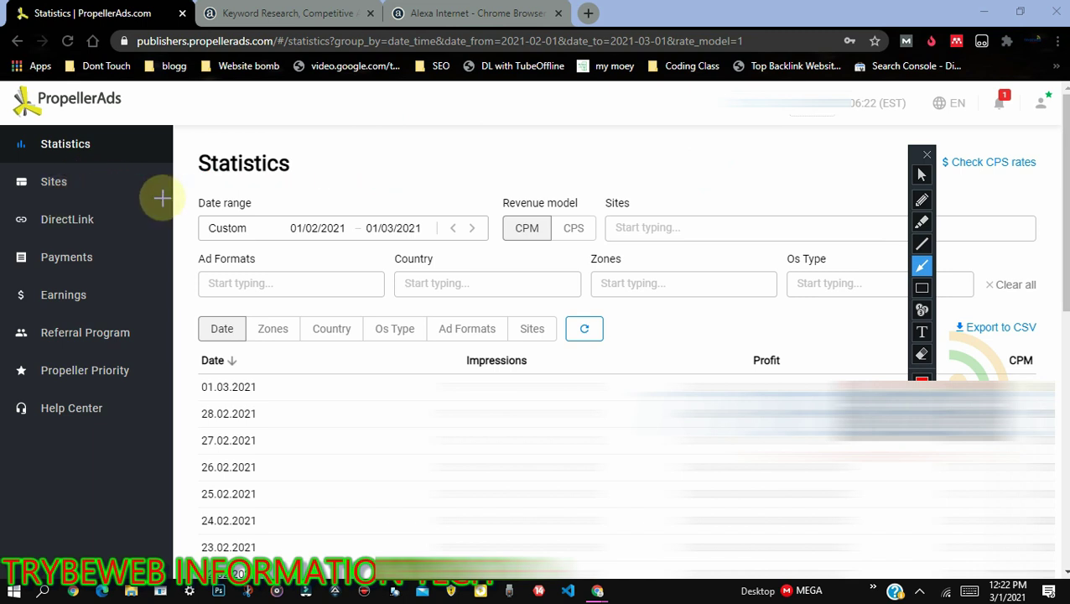
{"action": "left_click", "coordinate": [921, 174]}
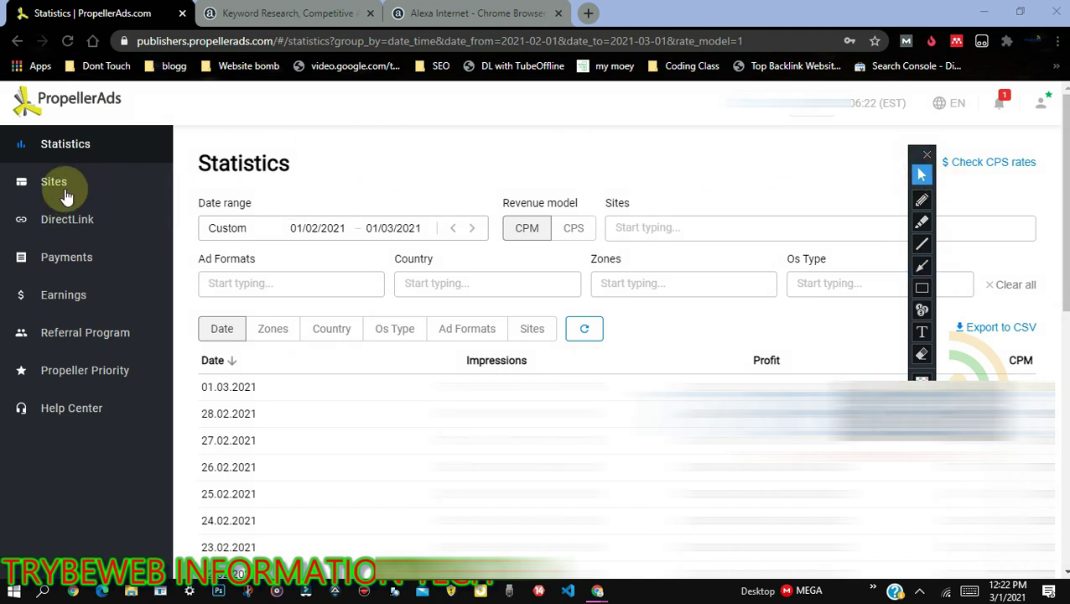
Go to My sites and move the annotation toolbar off the page content.
{"action": "left_click", "coordinate": [56, 183]}
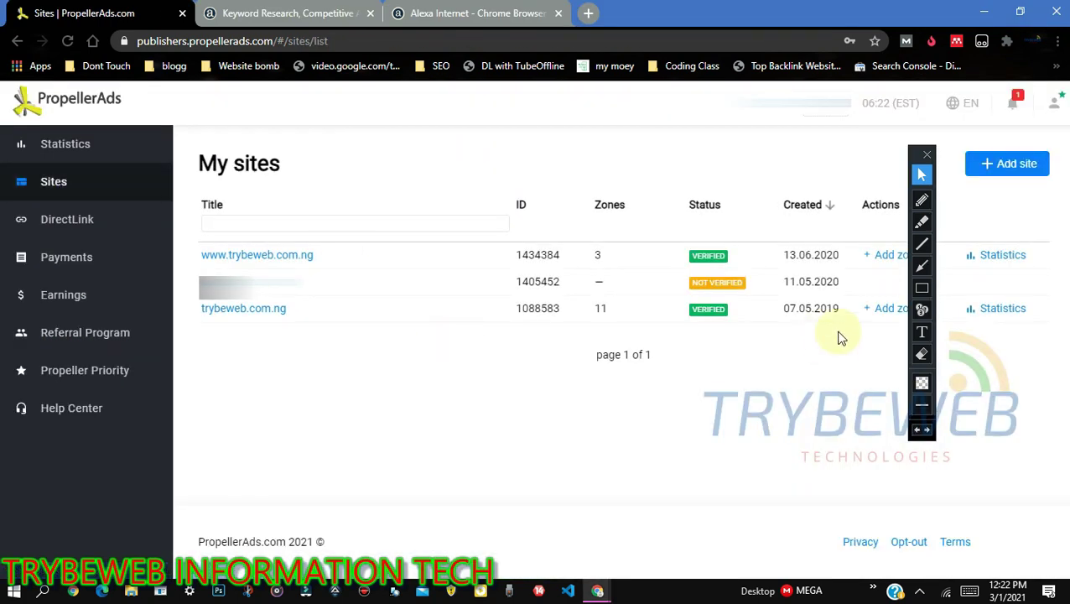
{"action": "left_click_drag", "start_coordinate": [913, 148], "coordinate": [895, 254]}
{"action": "mouse_move", "coordinate": [941, 378]}
{"action": "left_mouse_down"}
{"action": "mouse_move", "coordinate": [997, 442]}
{"action": "mouse_move", "coordinate": [1048, 274]}
{"action": "left_mouse_up"}
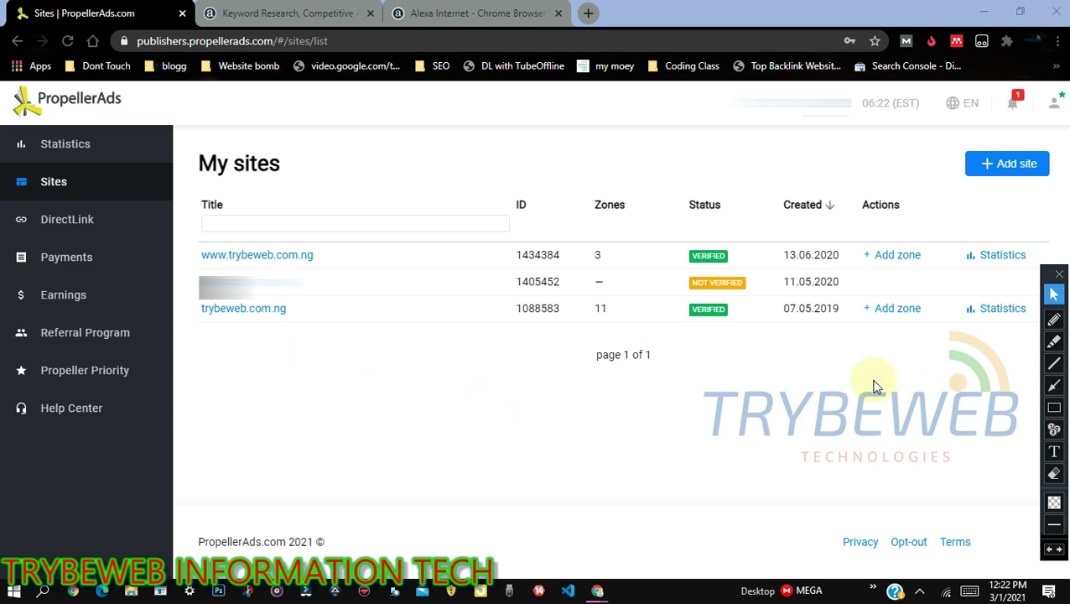
{"action": "left_click", "coordinate": [1053, 408]}
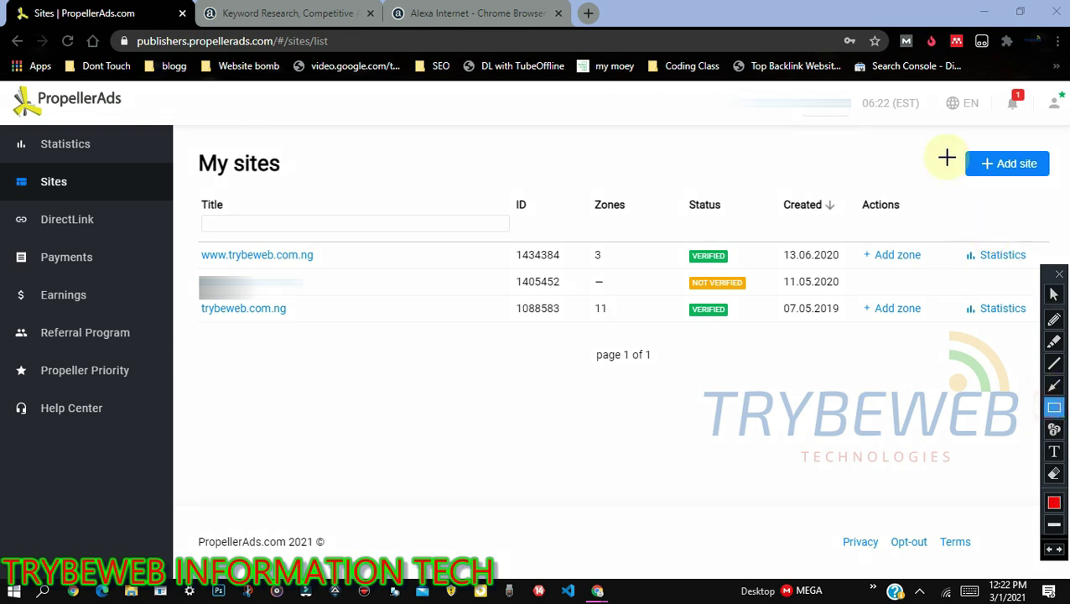
{"action": "mouse_move", "coordinate": [957, 140]}
{"action": "left_mouse_down"}
{"action": "mouse_move", "coordinate": [986, 191]}
{"action": "mouse_move", "coordinate": [1061, 192]}
{"action": "left_mouse_up"}
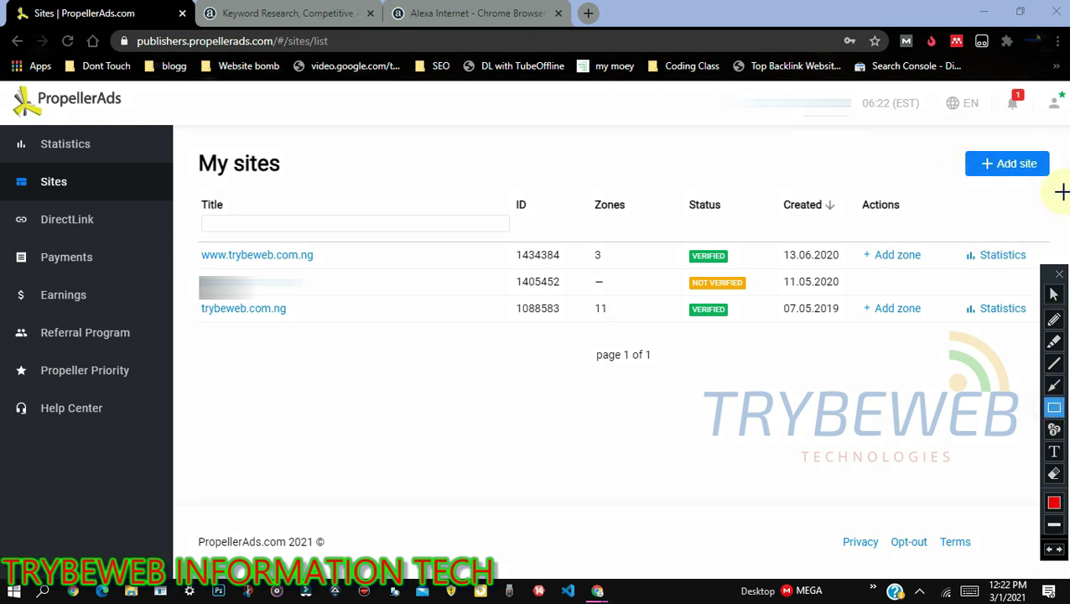
{"action": "left_click", "coordinate": [1053, 294]}
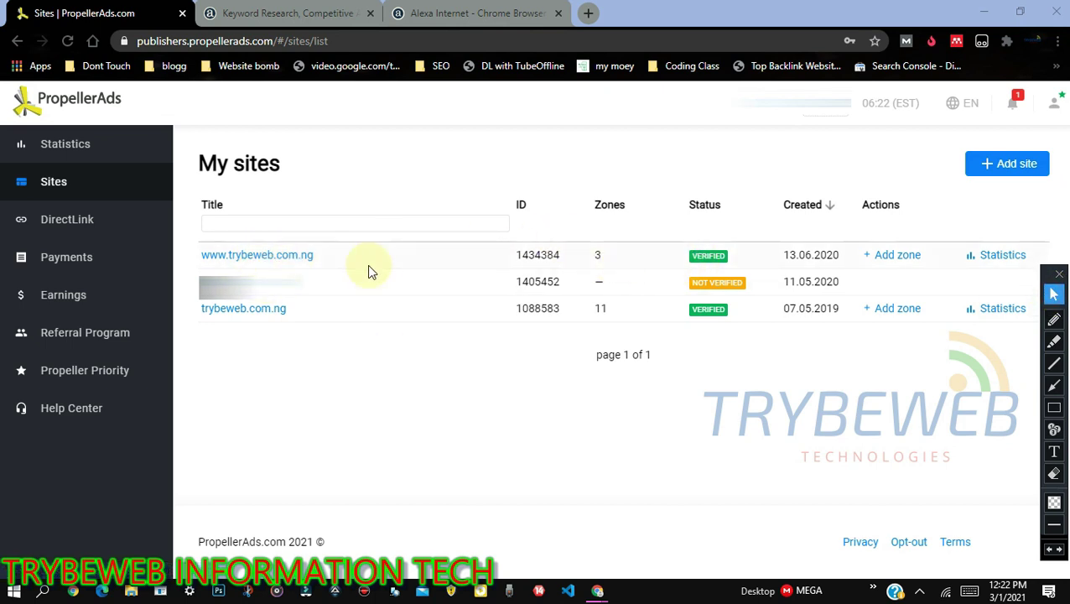
{"action": "left_click", "coordinate": [291, 263]}
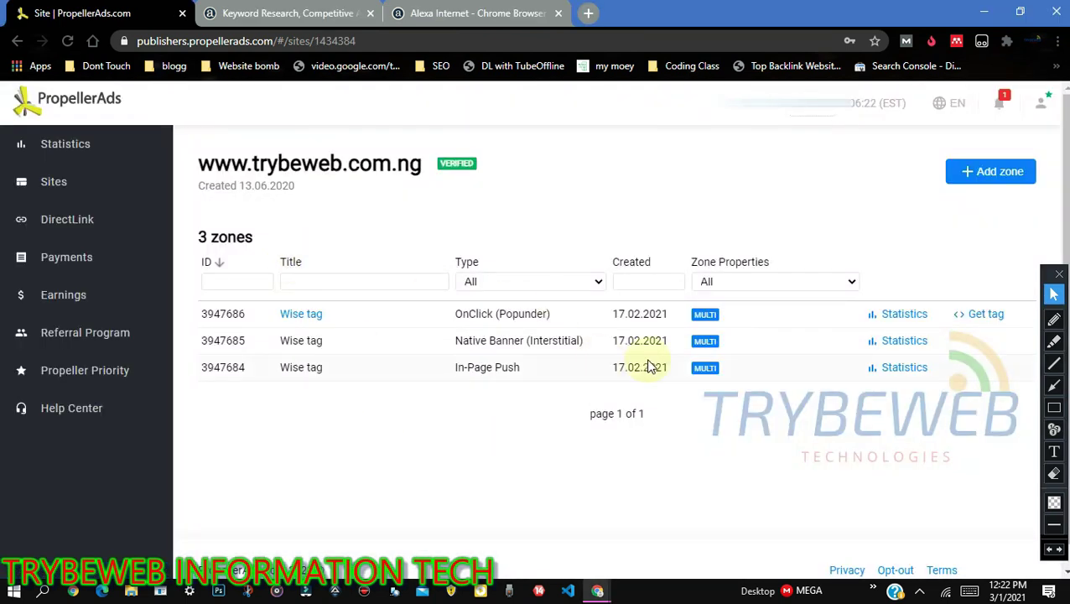
Outline Add zone in red and start adding a new zone to the site.
{"action": "left_click", "coordinate": [1055, 409]}
{"action": "mouse_move", "coordinate": [936, 145]}
{"action": "left_mouse_down"}
{"action": "mouse_move", "coordinate": [1022, 214]}
{"action": "mouse_move", "coordinate": [1044, 196]}
{"action": "left_mouse_up"}
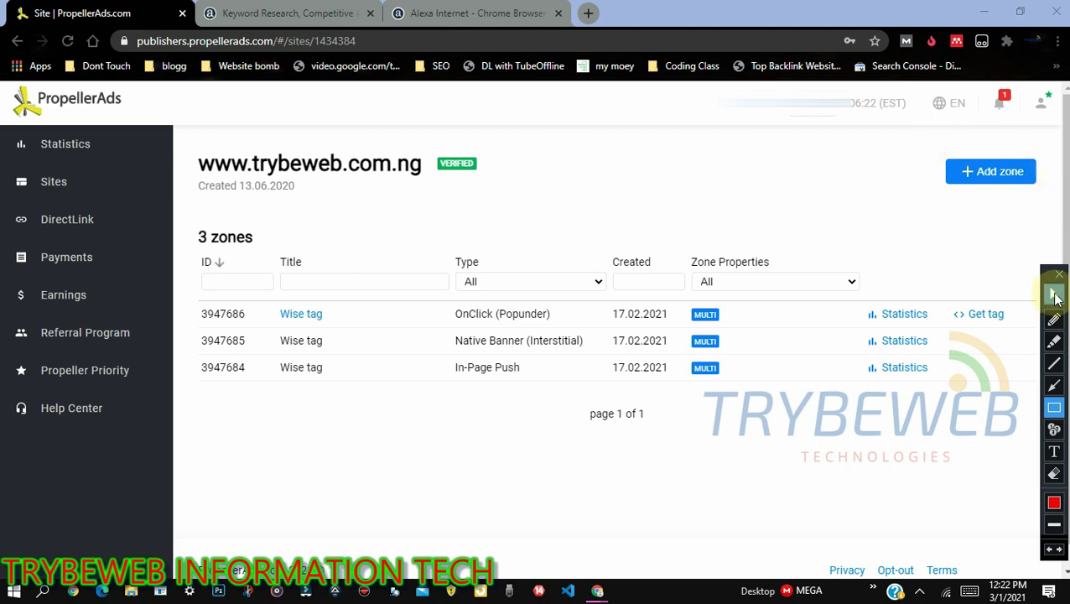
{"action": "left_click", "coordinate": [1054, 293]}
{"action": "left_click", "coordinate": [996, 169]}
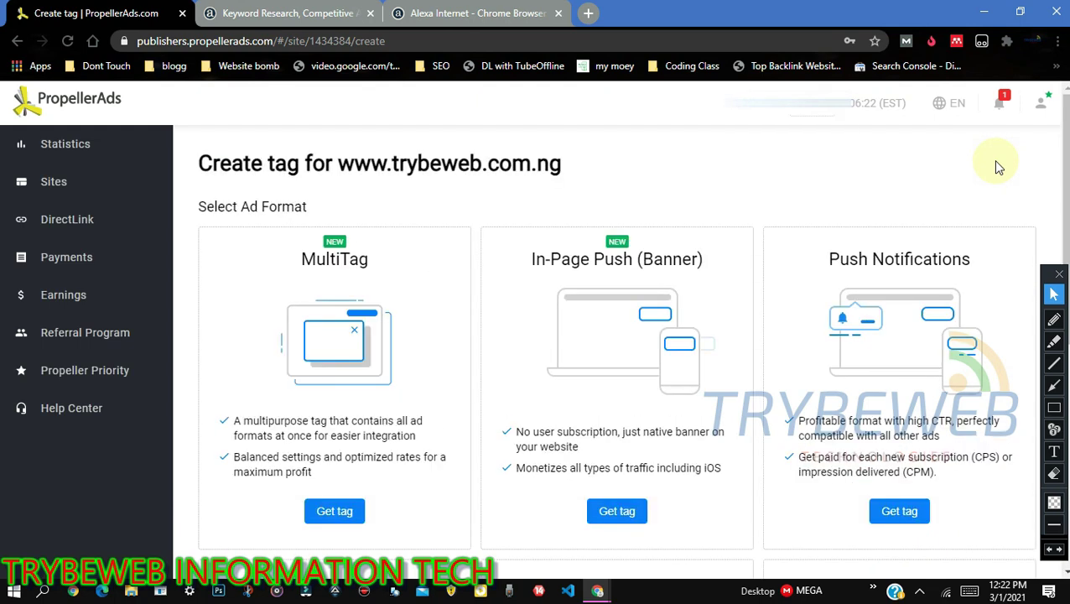
Scroll to the ad format cards and request an Interstitial tag.
{"action": "scroll", "coordinate": [898, 352], "scroll_direction": "down", "scroll_amount": 5}
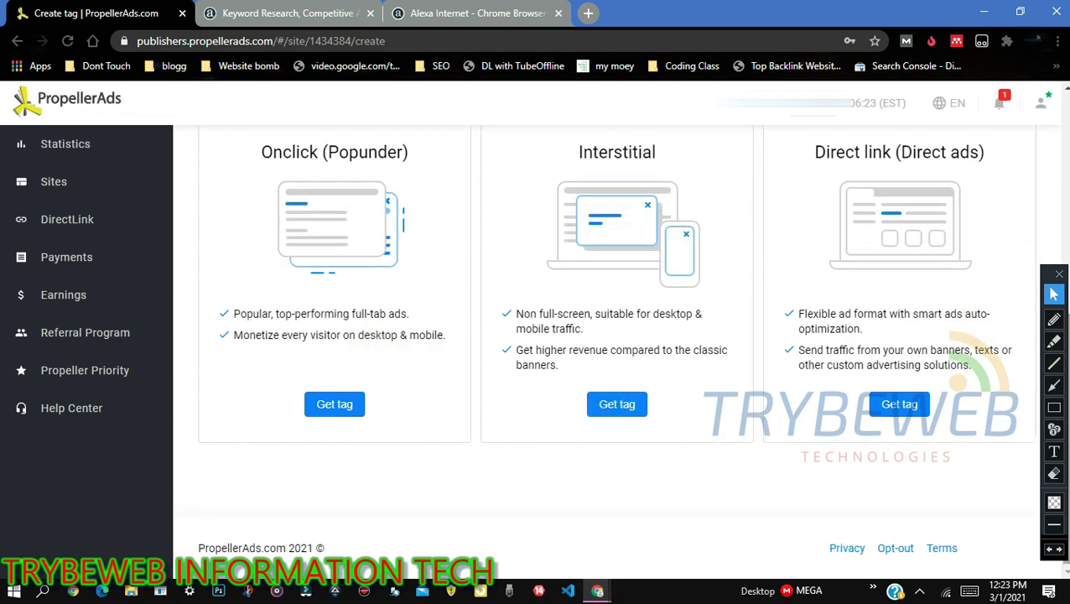
{"action": "scroll", "coordinate": [1058, 179], "scroll_direction": "up", "scroll_amount": 5}
{"action": "scroll", "coordinate": [1058, 306], "scroll_direction": "down", "scroll_amount": 3}
{"action": "scroll", "coordinate": [1043, 239], "scroll_direction": "up", "scroll_amount": 1}
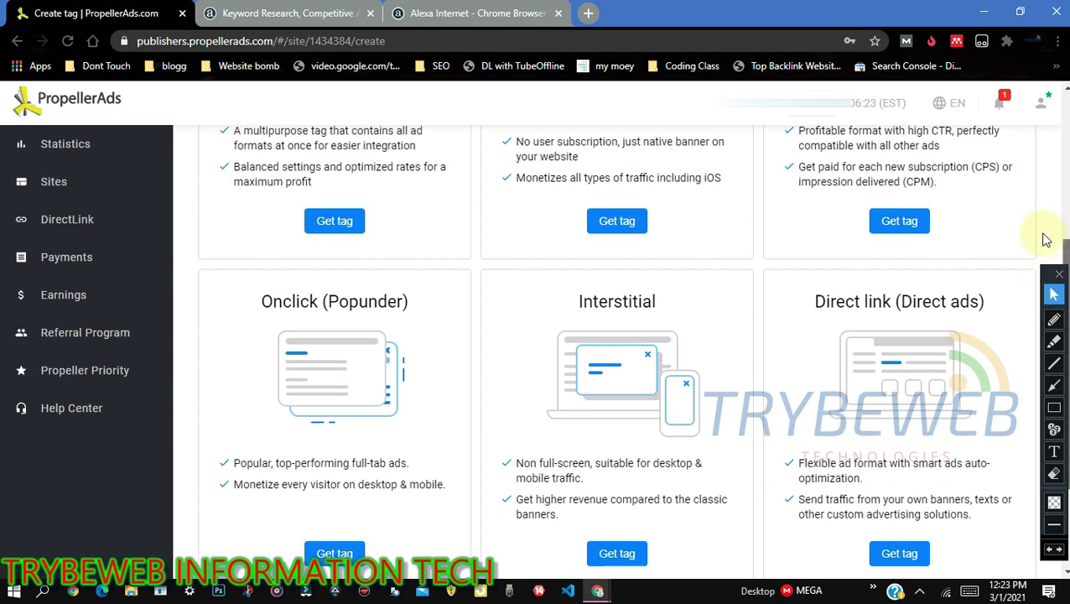
{"action": "scroll", "coordinate": [1044, 243], "scroll_direction": "up", "scroll_amount": 2}
{"action": "scroll", "coordinate": [1042, 252], "scroll_direction": "down", "scroll_amount": 3}
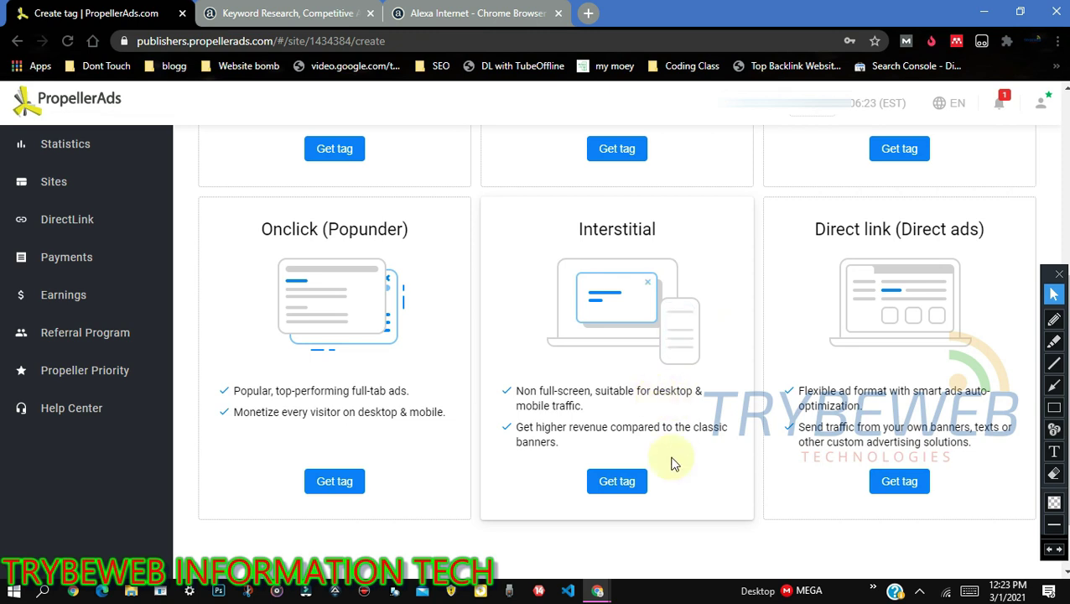
{"action": "left_click", "coordinate": [616, 480]}
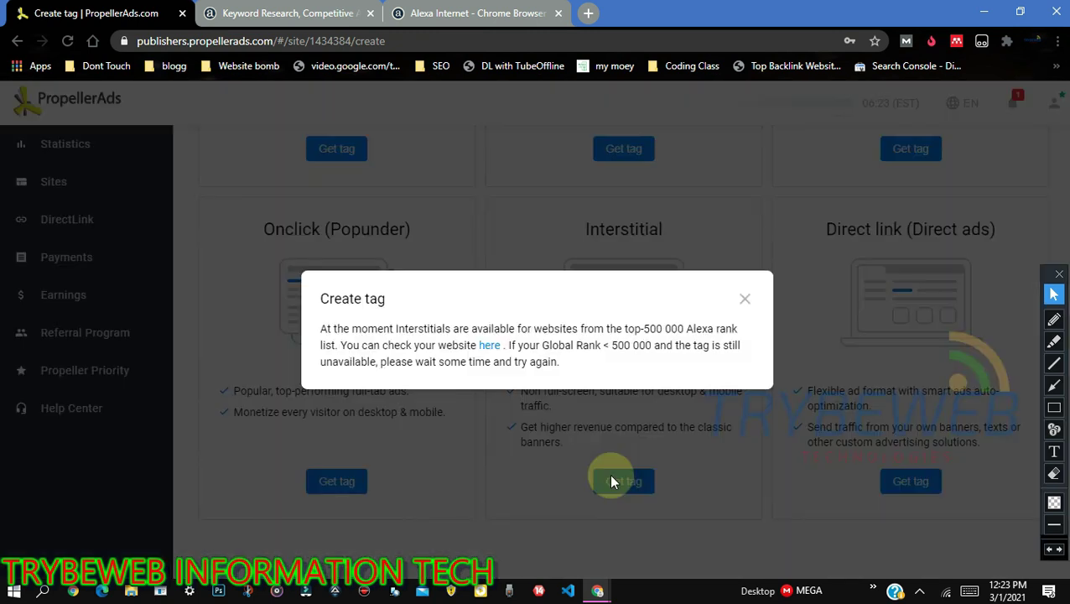
Outline the Alexa top-500 000 Interstitial notice in red, then go to the Alexa tab.
{"action": "left_click", "coordinate": [1054, 408]}
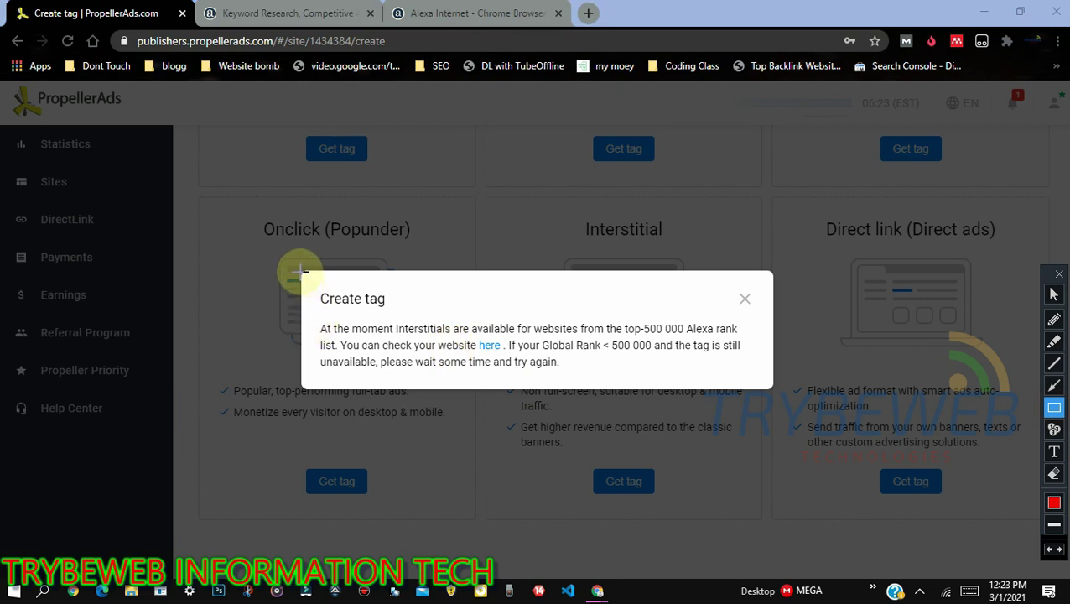
{"action": "mouse_move", "coordinate": [300, 271]}
{"action": "left_mouse_down"}
{"action": "mouse_move", "coordinate": [373, 336]}
{"action": "mouse_move", "coordinate": [773, 388]}
{"action": "left_mouse_up"}
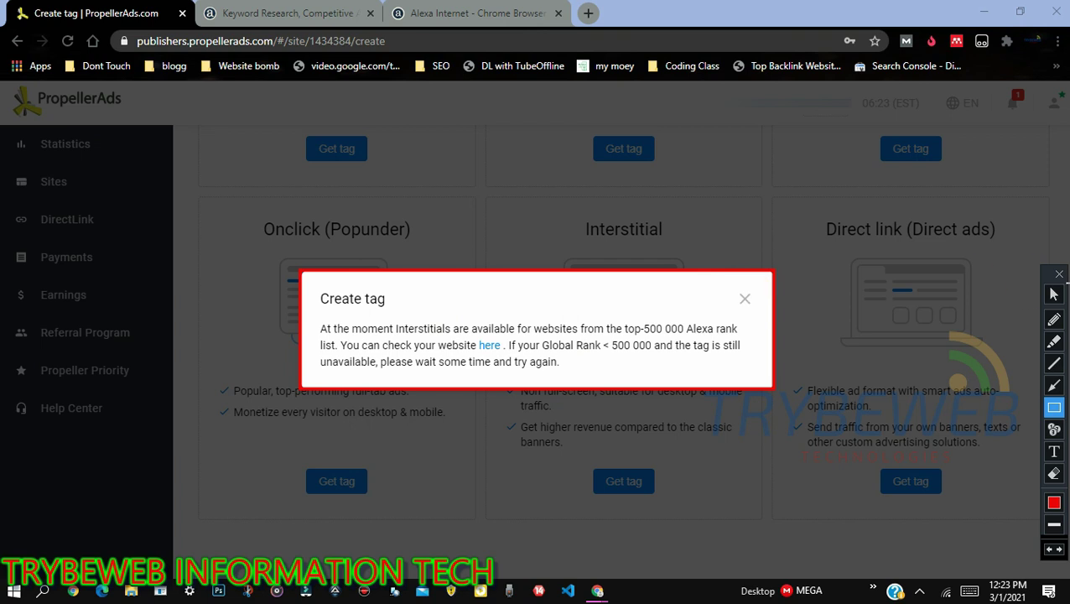
{"action": "left_click", "coordinate": [1053, 295]}
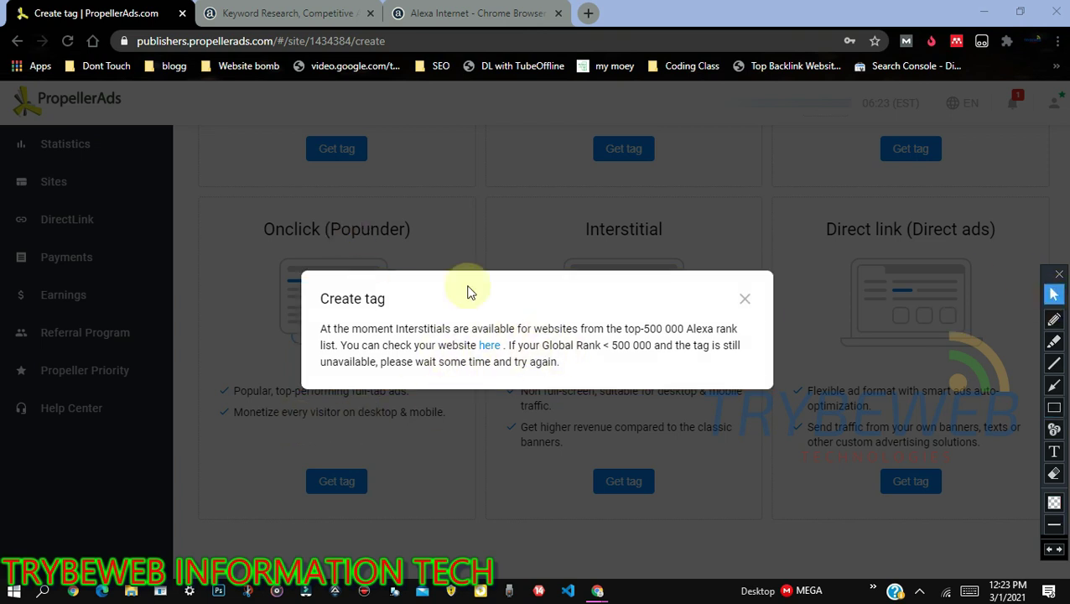
{"action": "left_click", "coordinate": [285, 14]}
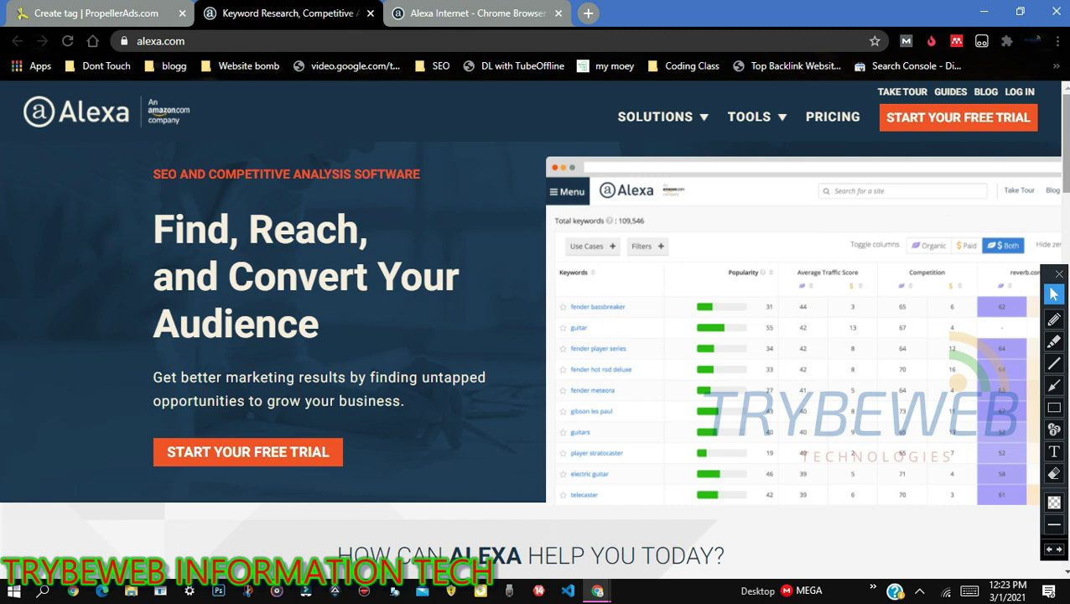
{"action": "scroll", "coordinate": [533, 327], "scroll_direction": "down", "scroll_amount": 2}
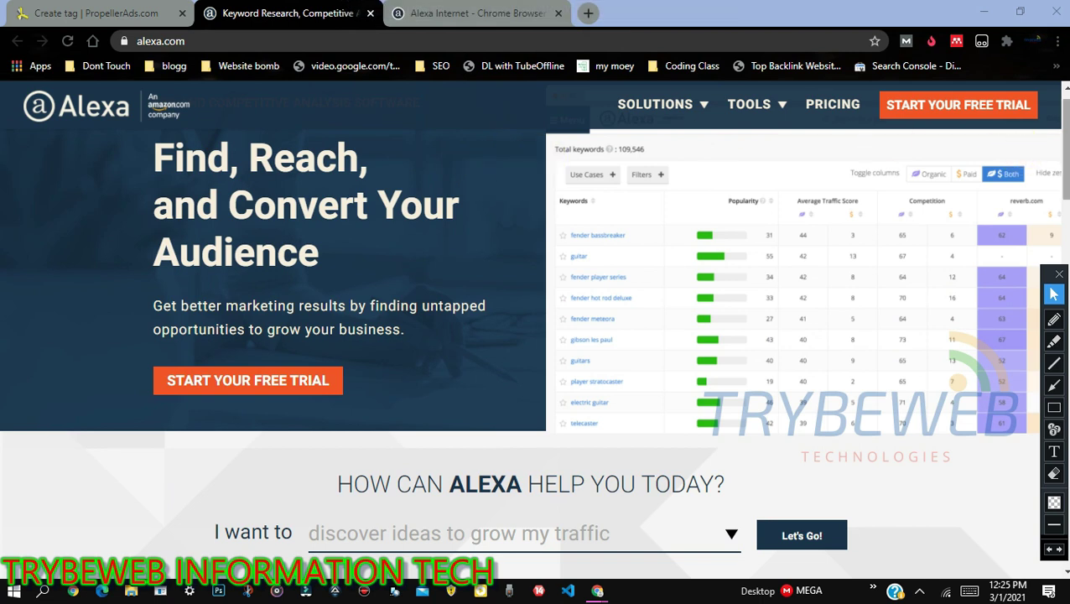
{"action": "scroll", "coordinate": [533, 335], "scroll_direction": "down", "scroll_amount": 10}
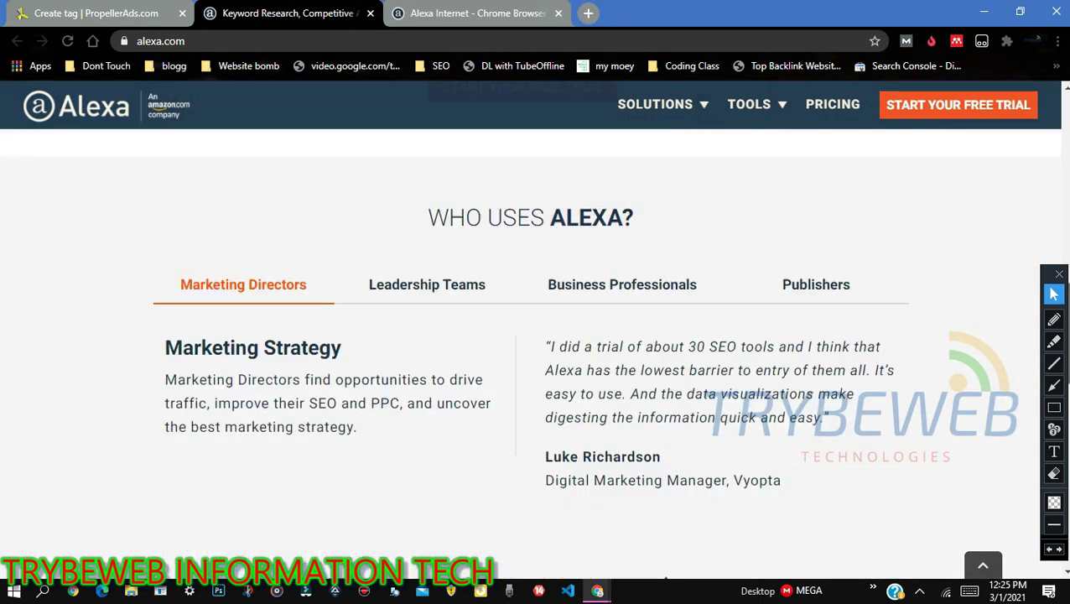
{"action": "scroll", "coordinate": [533, 335], "scroll_direction": "down", "scroll_amount": 9}
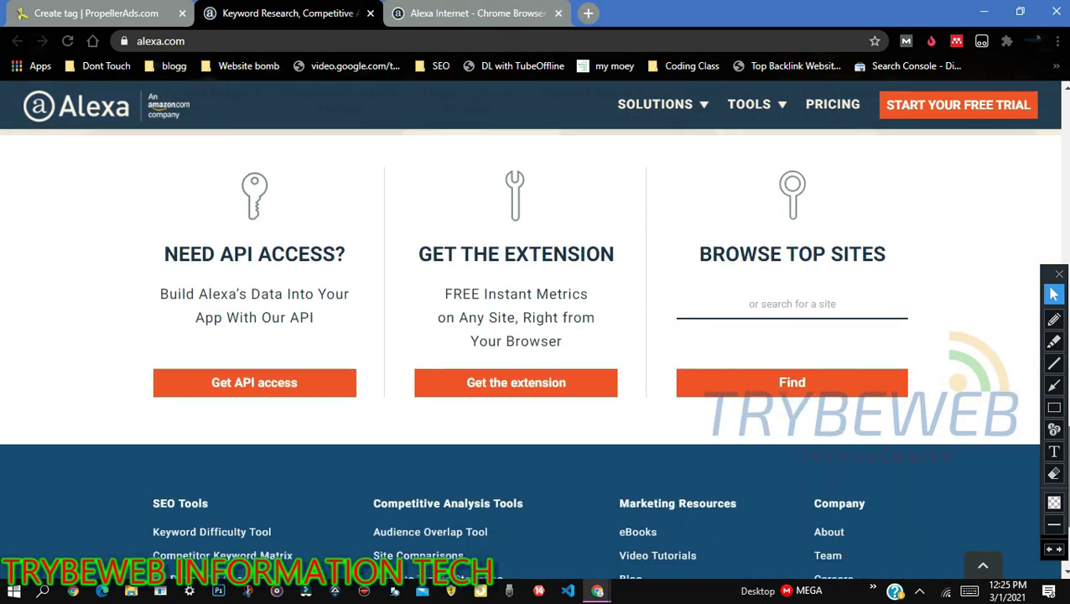
{"action": "scroll", "coordinate": [533, 352], "scroll_direction": "up", "scroll_amount": 1}
{"action": "scroll", "coordinate": [533, 352], "scroll_direction": "up", "scroll_amount": 1}
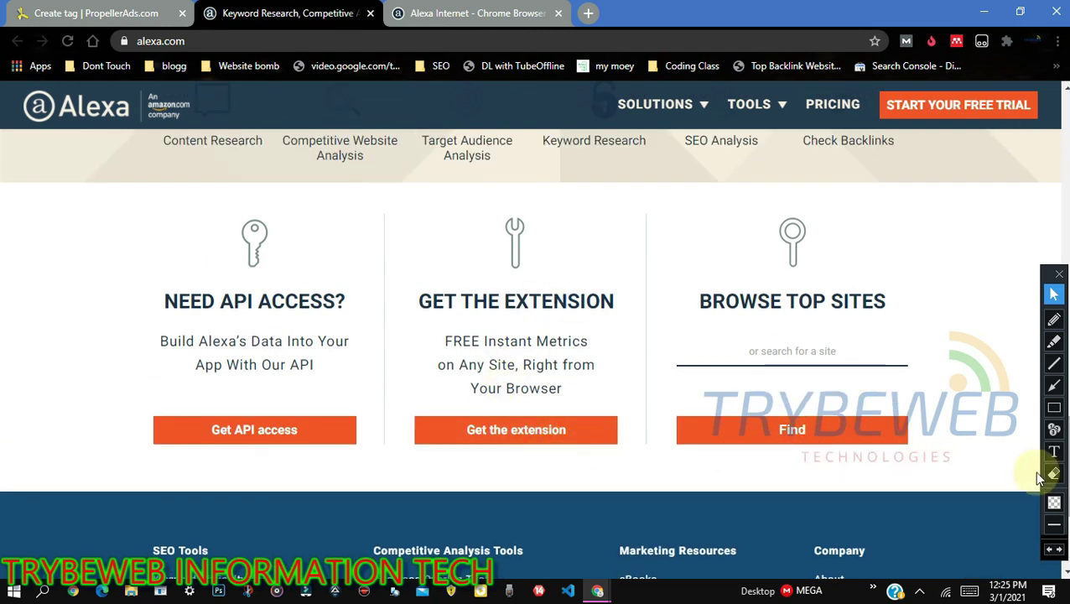
{"action": "mouse_move", "coordinate": [763, 104]}
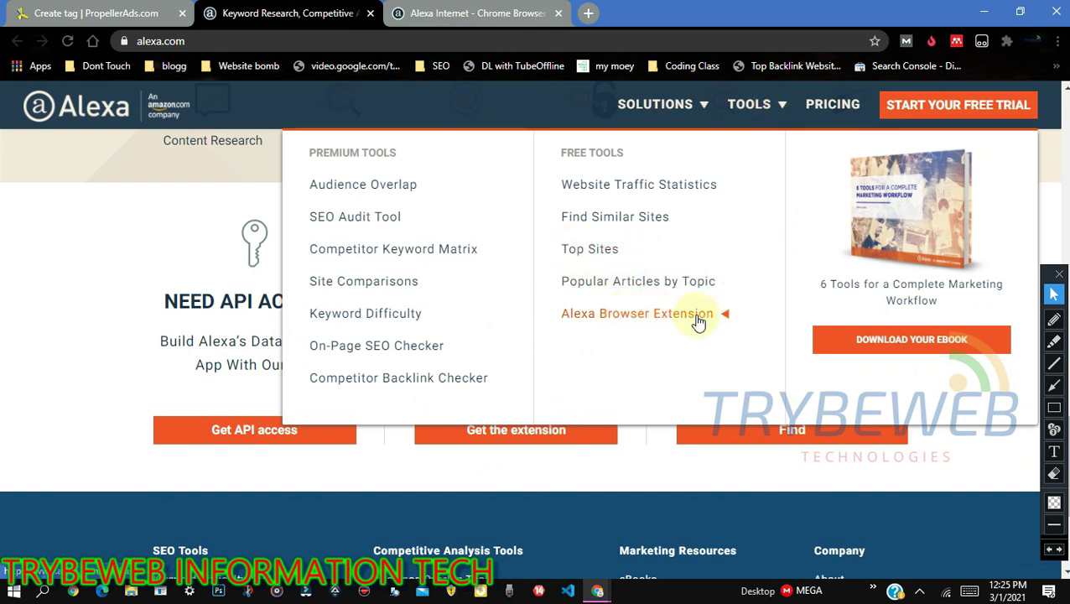
{"action": "left_click", "coordinate": [445, 13]}
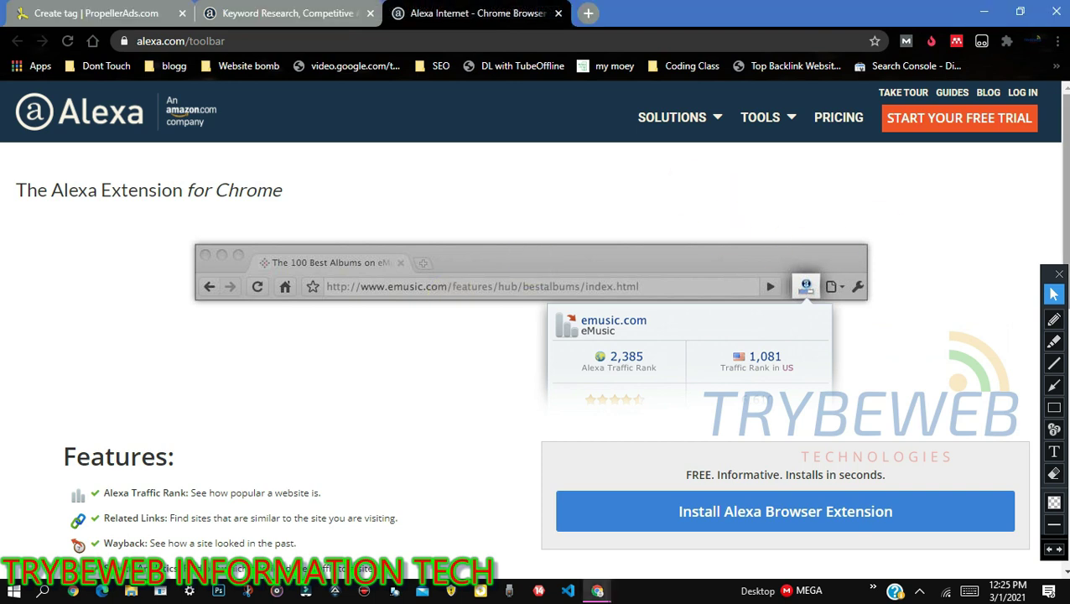
Scroll the Alexa Extension for Chrome page and mark part of it in red.
{"action": "scroll", "coordinate": [757, 293], "scroll_direction": "down", "scroll_amount": 3}
{"action": "left_click", "coordinate": [1054, 406]}
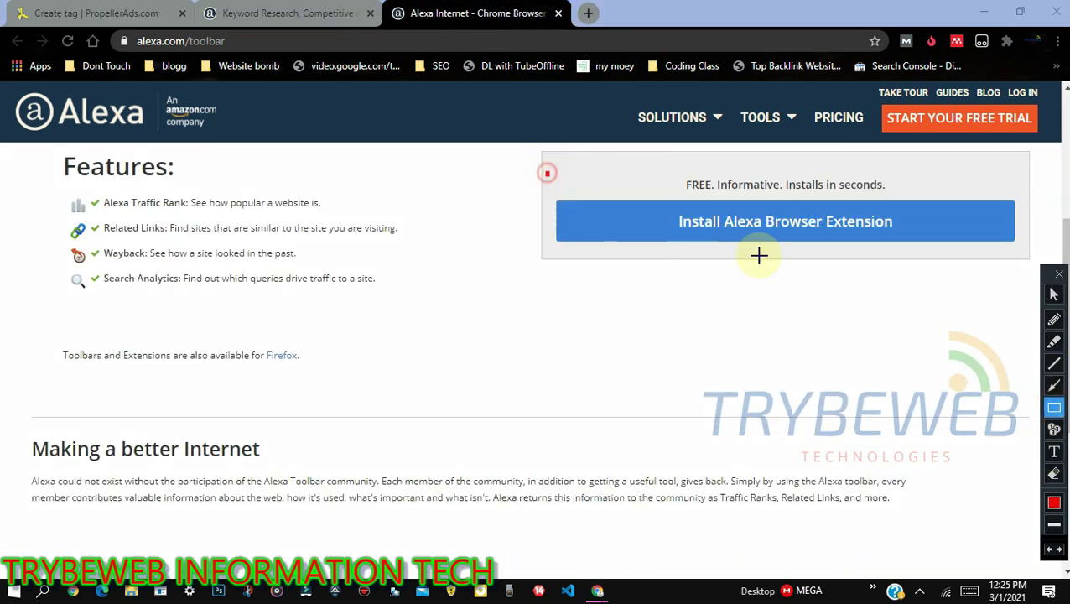
{"action": "mouse_move", "coordinate": [759, 256]}
{"action": "left_mouse_down"}
{"action": "mouse_move", "coordinate": [998, 274]}
{"action": "mouse_move", "coordinate": [1031, 261]}
{"action": "left_mouse_up"}
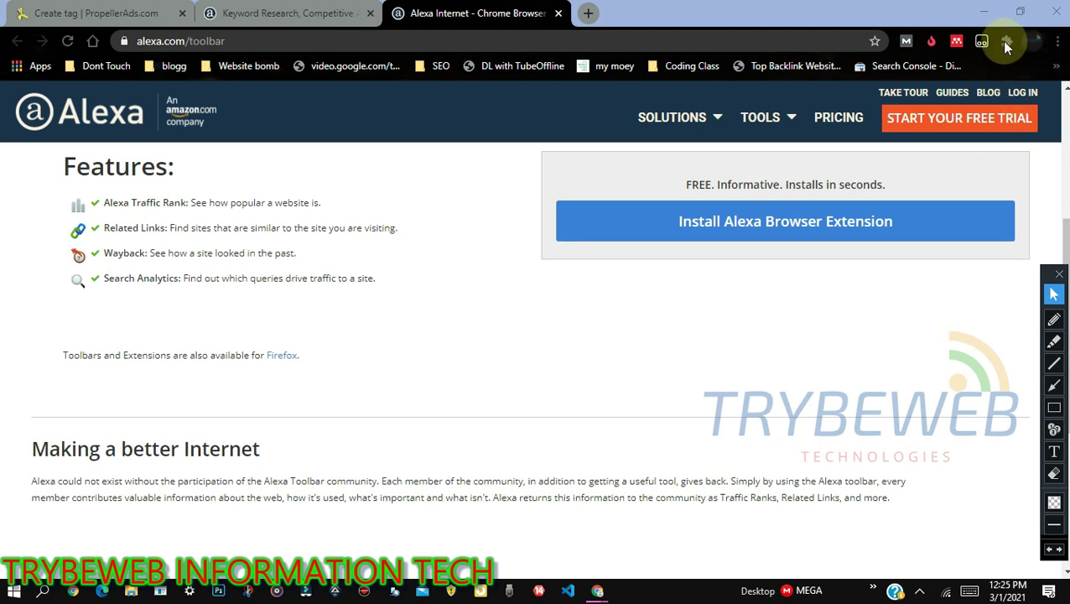
Check the installed extensions list, then open a new browser tab.
{"action": "left_click", "coordinate": [1007, 42]}
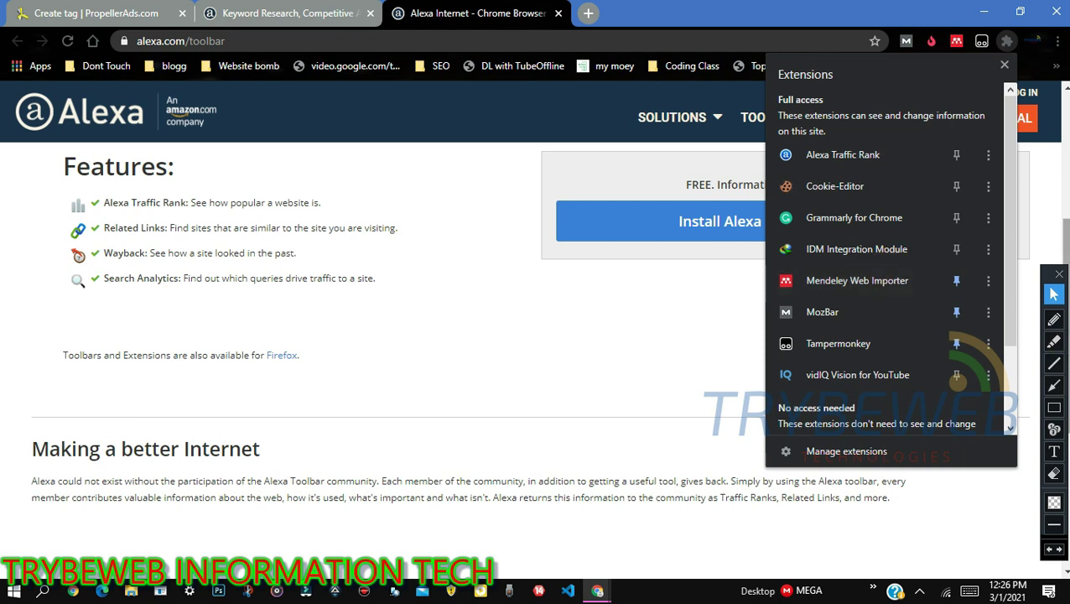
{"action": "left_click", "coordinate": [1061, 408]}
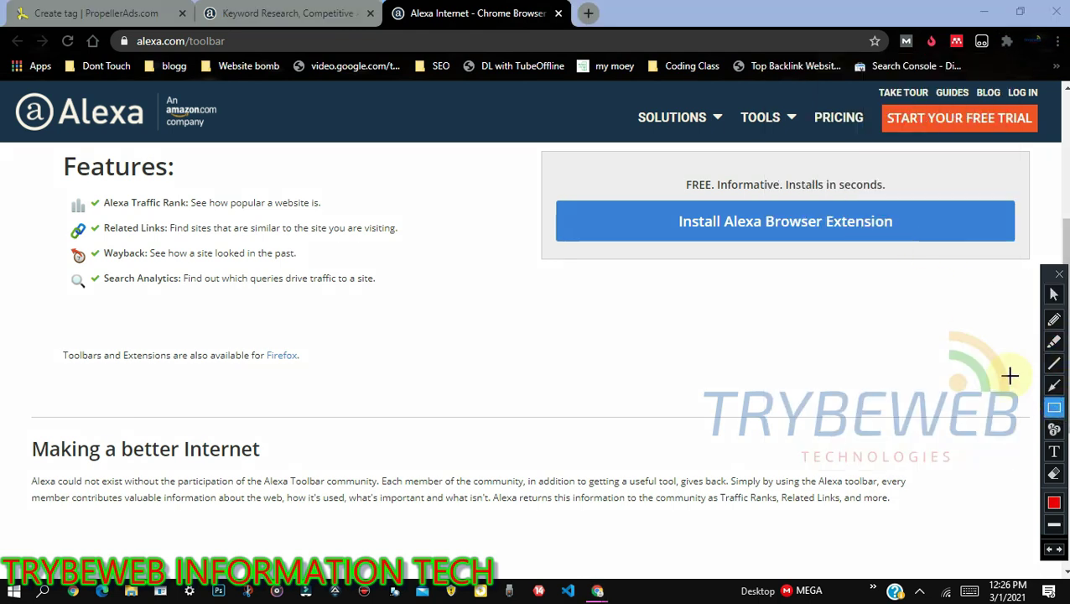
{"action": "left_click", "coordinate": [1055, 299]}
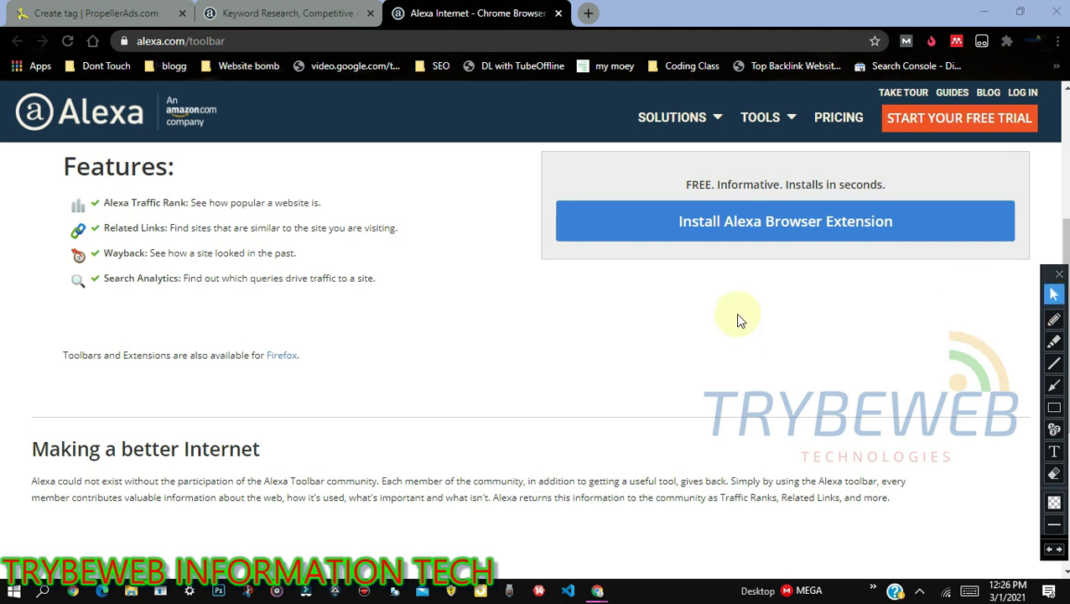
{"action": "left_click", "coordinate": [588, 16]}
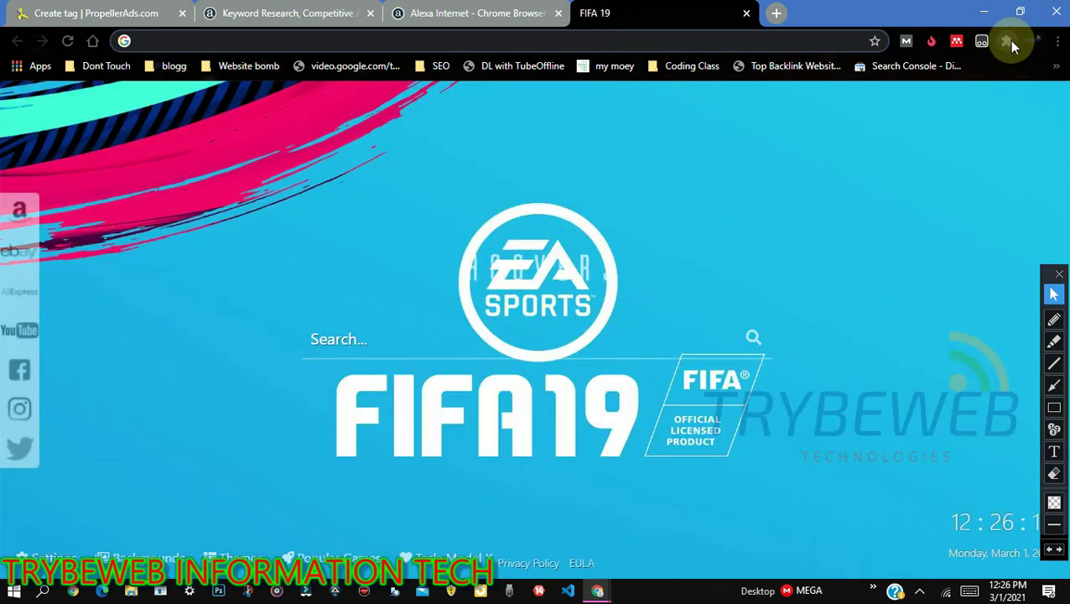
Pin Alexa Traffic Rank from the extensions list and accept its licence to enable it.
{"action": "left_click", "coordinate": [1006, 42]}
{"action": "left_click", "coordinate": [956, 156]}
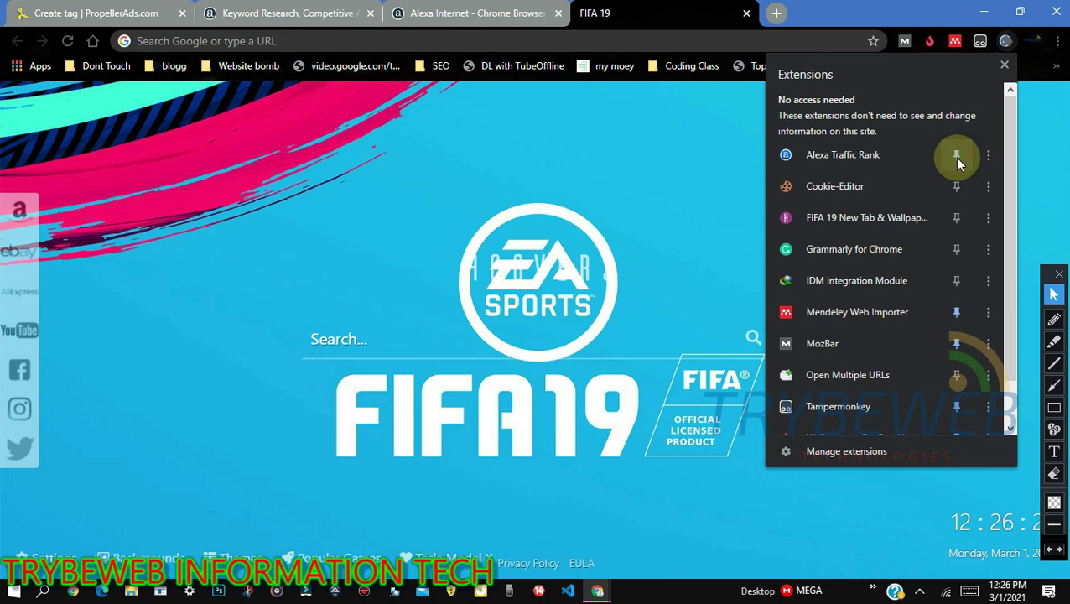
{"action": "left_click", "coordinate": [652, 178]}
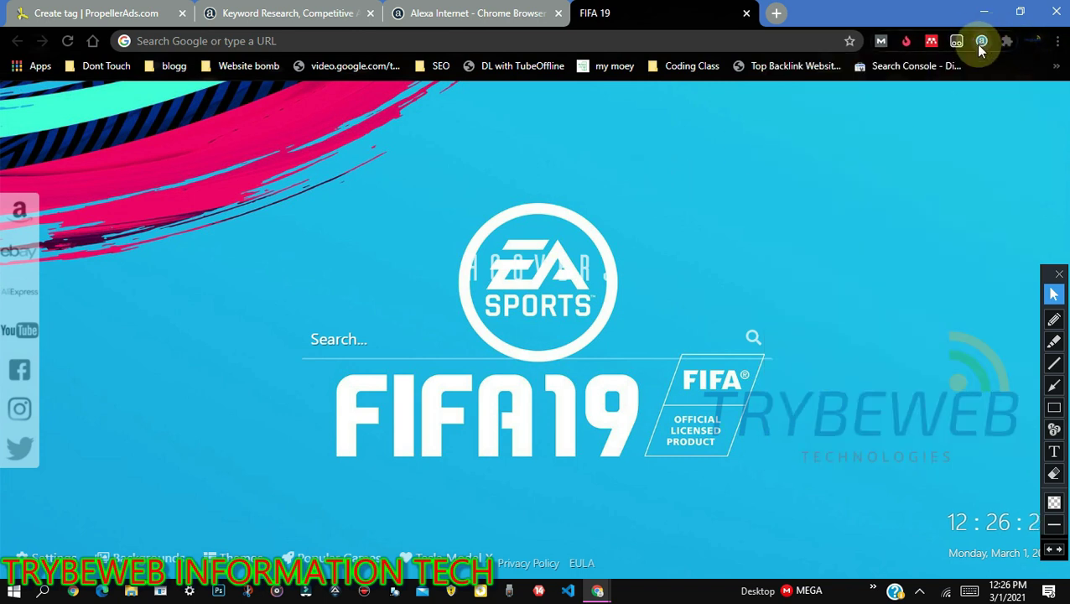
{"action": "left_click", "coordinate": [983, 44]}
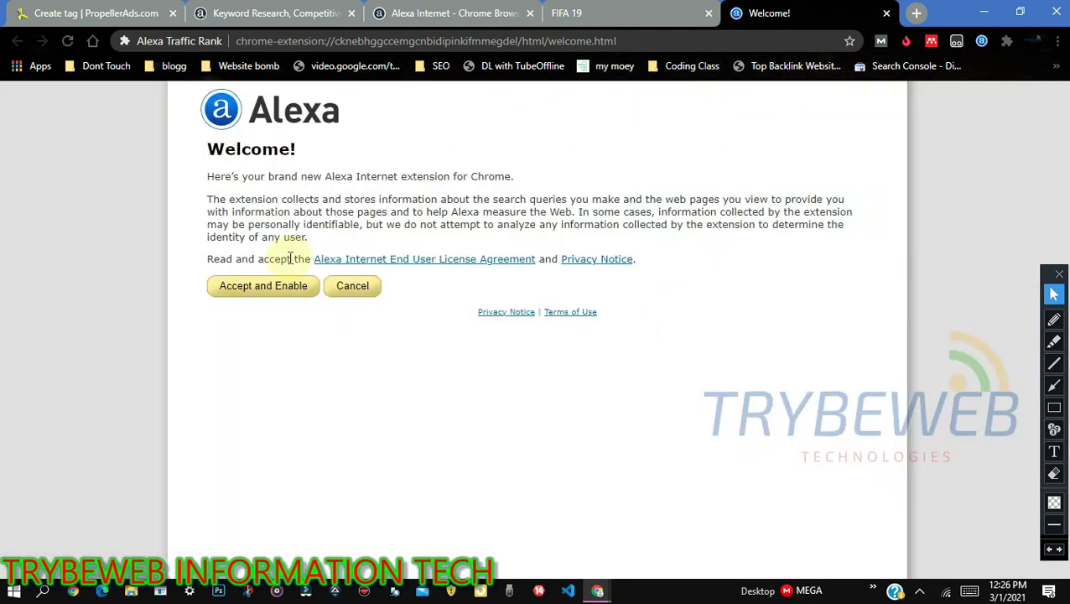
{"action": "left_click", "coordinate": [279, 289]}
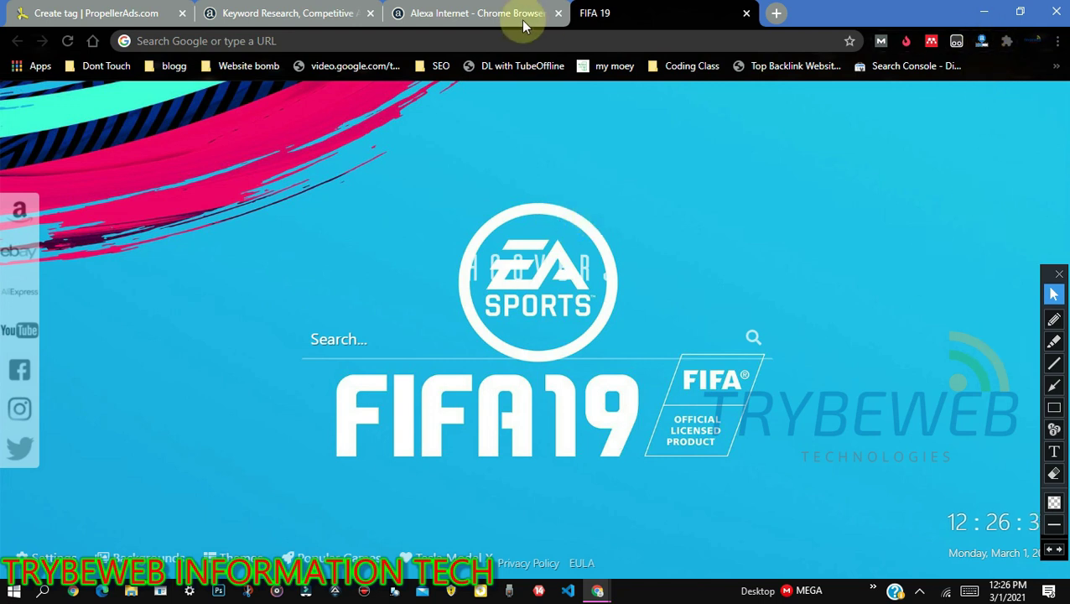
Google 'trybeweb tech' and look over the results.
{"action": "left_click", "coordinate": [509, 42]}
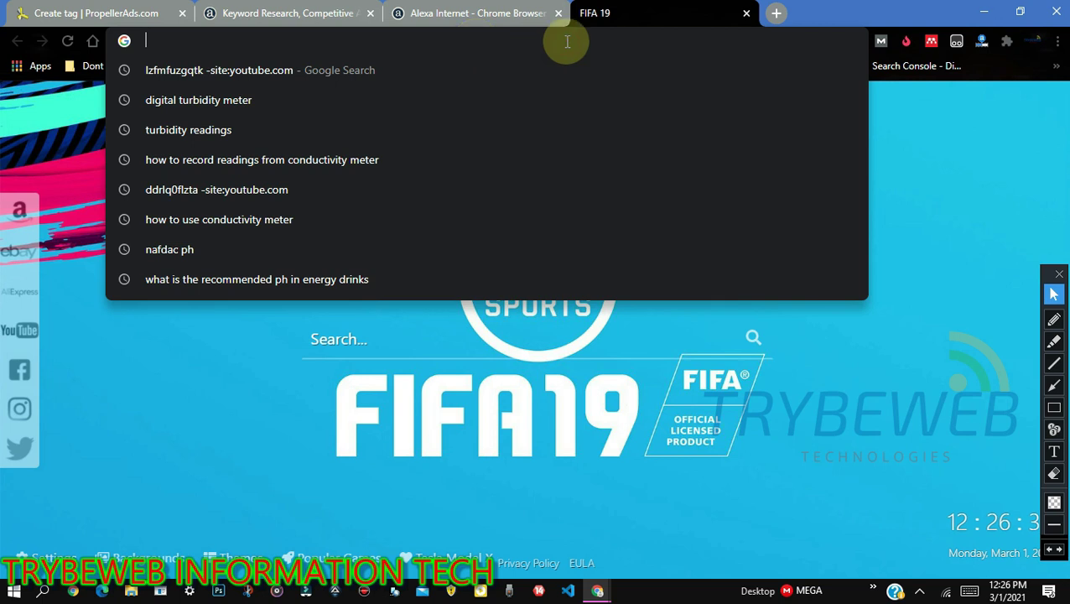
{"action": "left_click", "coordinate": [985, 206]}
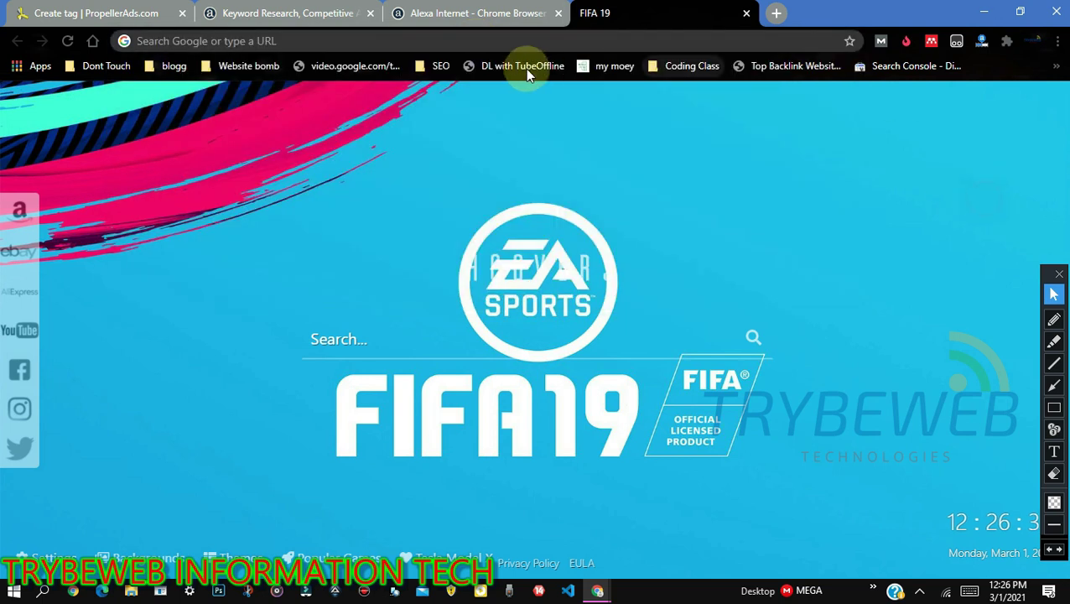
{"action": "left_click", "coordinate": [484, 36]}
{"action": "type", "text": "try"}
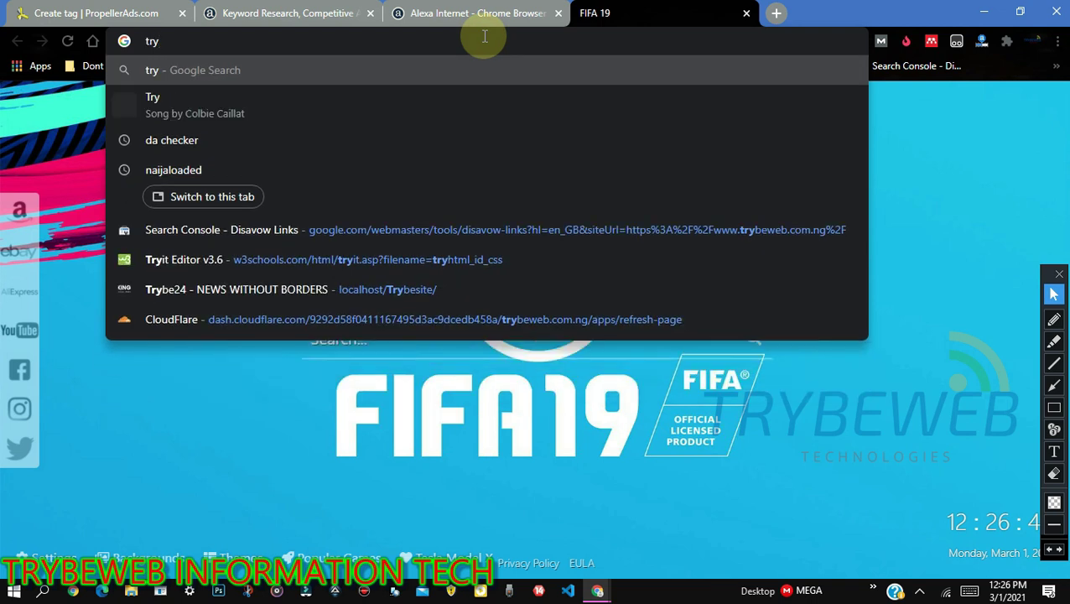
{"action": "type", "text": "bb"}
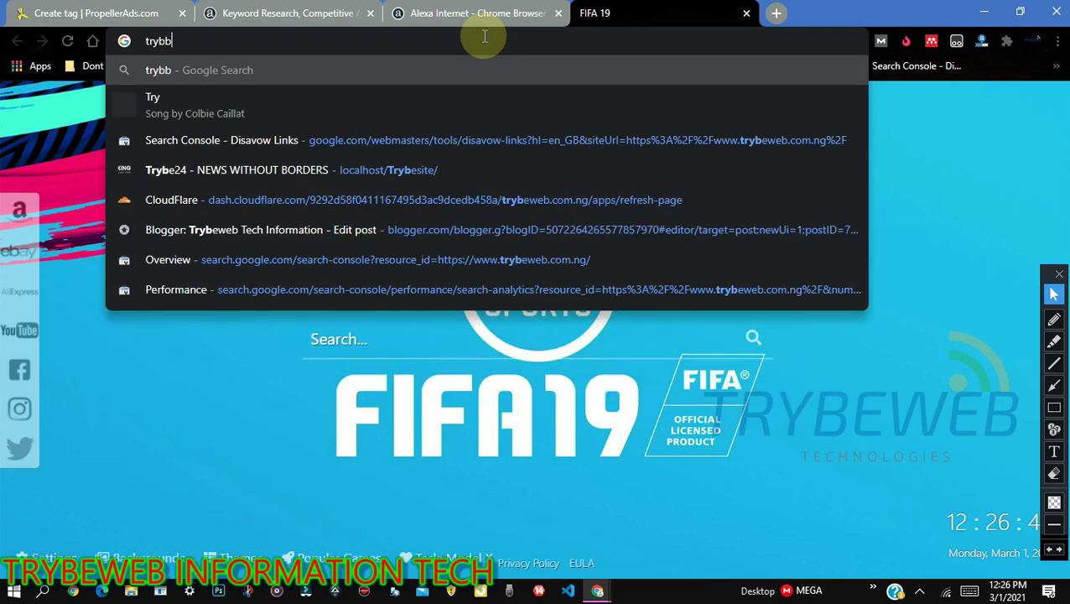
{"action": "key", "text": "BackSpace"}
{"action": "type", "text": "ewe"}
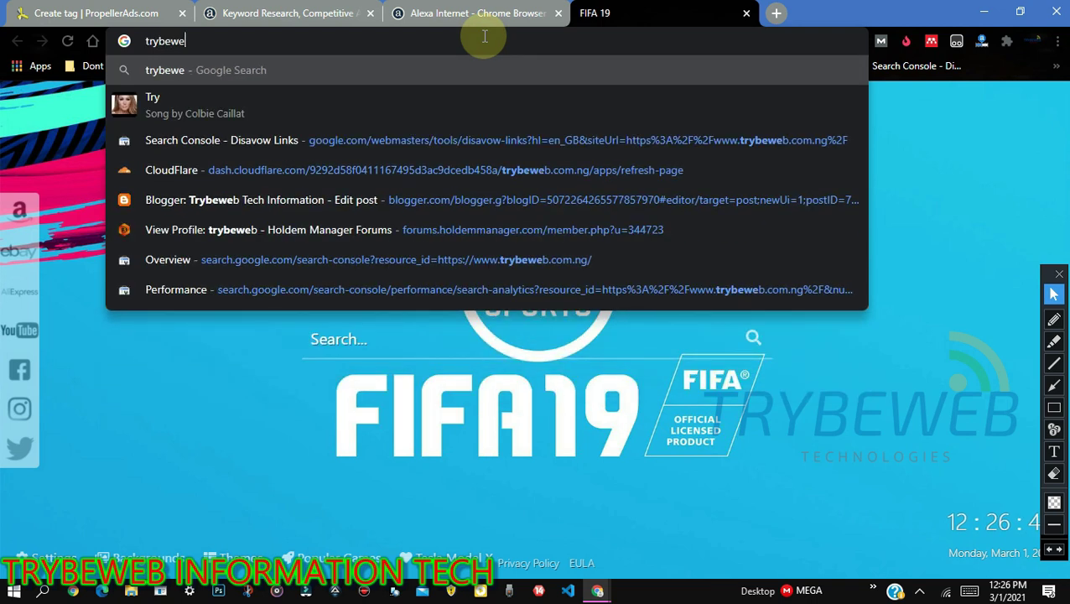
{"action": "type", "text": "b "}
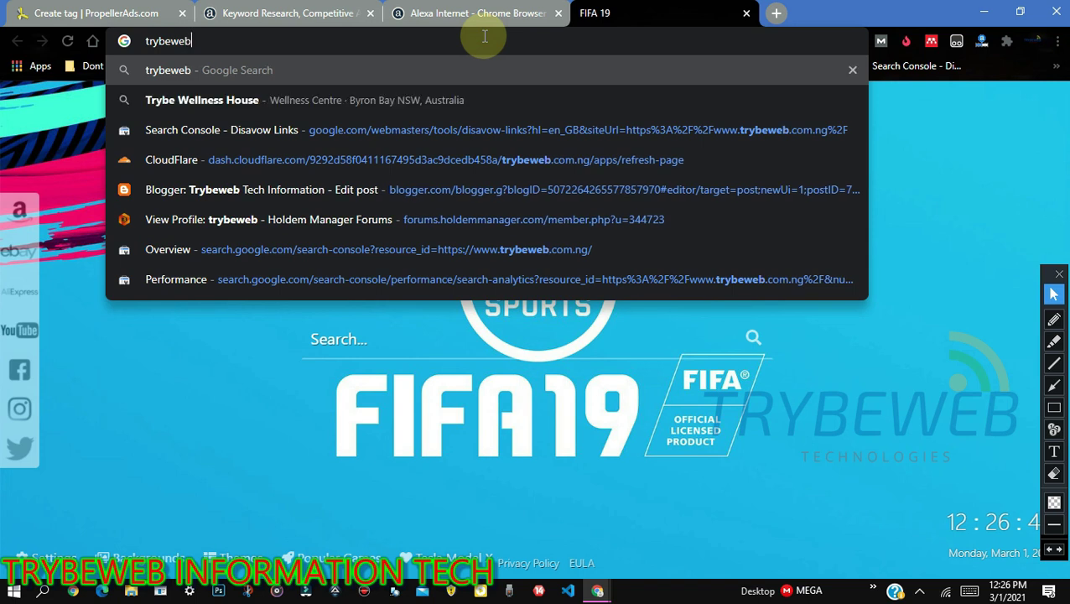
{"action": "type", "text": "tech"}
{"action": "key", "text": "Return"}
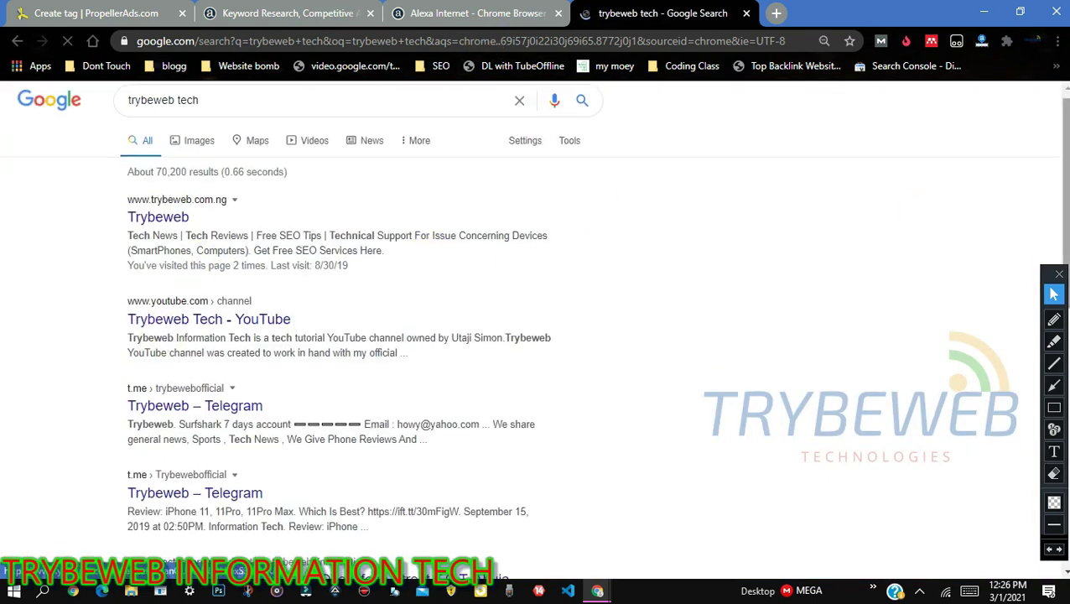
{"action": "scroll", "coordinate": [336, 336], "scroll_direction": "down", "scroll_amount": 2}
{"action": "scroll", "coordinate": [322, 240], "scroll_direction": "up", "scroll_amount": 2}
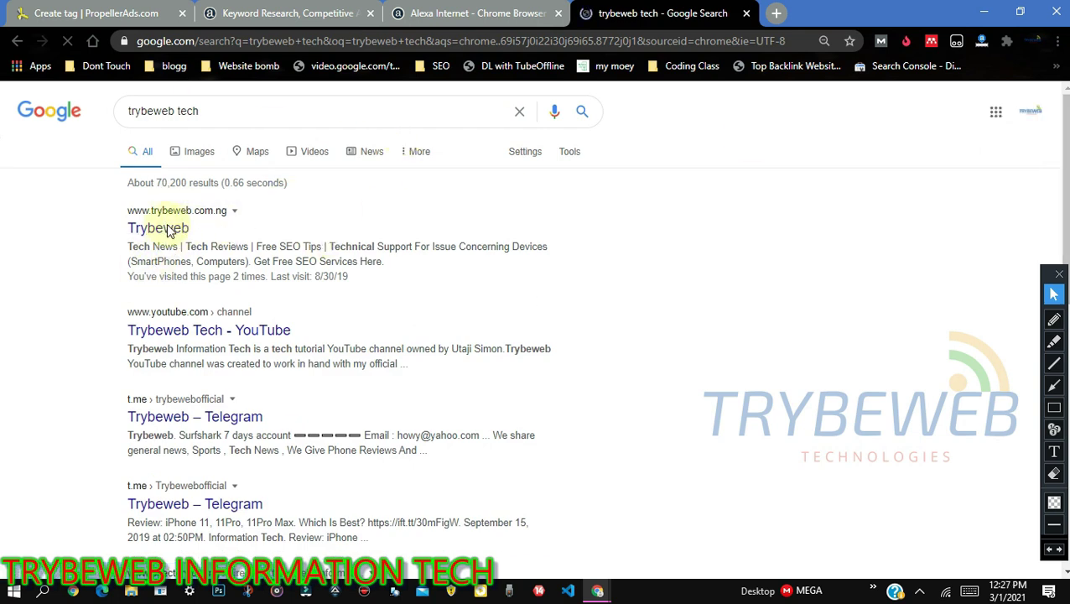
Replace the search query with 'how to'.
{"action": "left_click", "coordinate": [239, 111]}
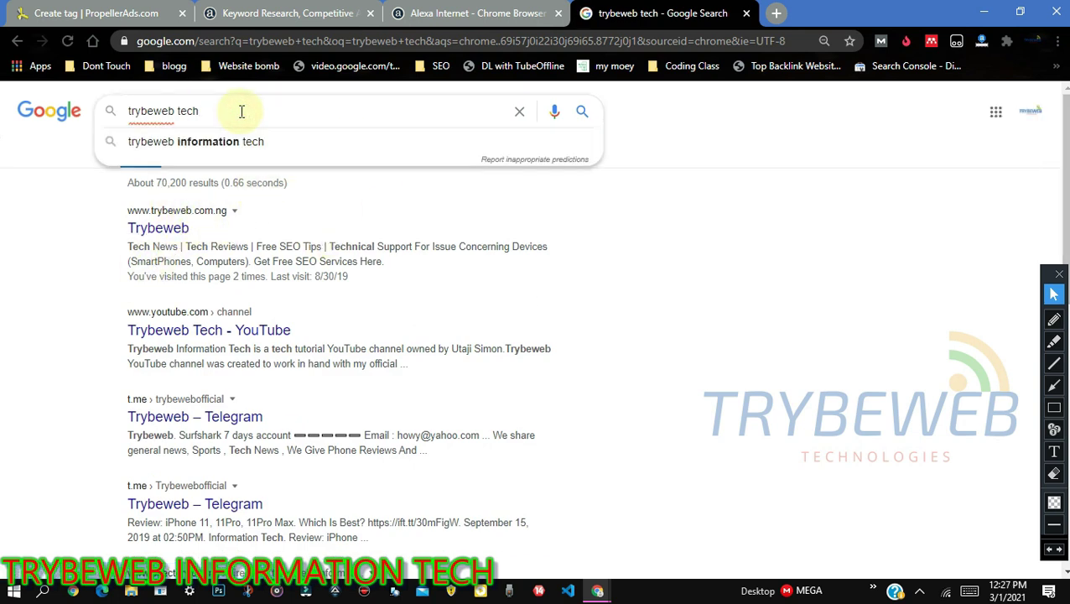
{"action": "left_click_drag", "start_coordinate": [267, 113], "coordinate": [111, 114]}
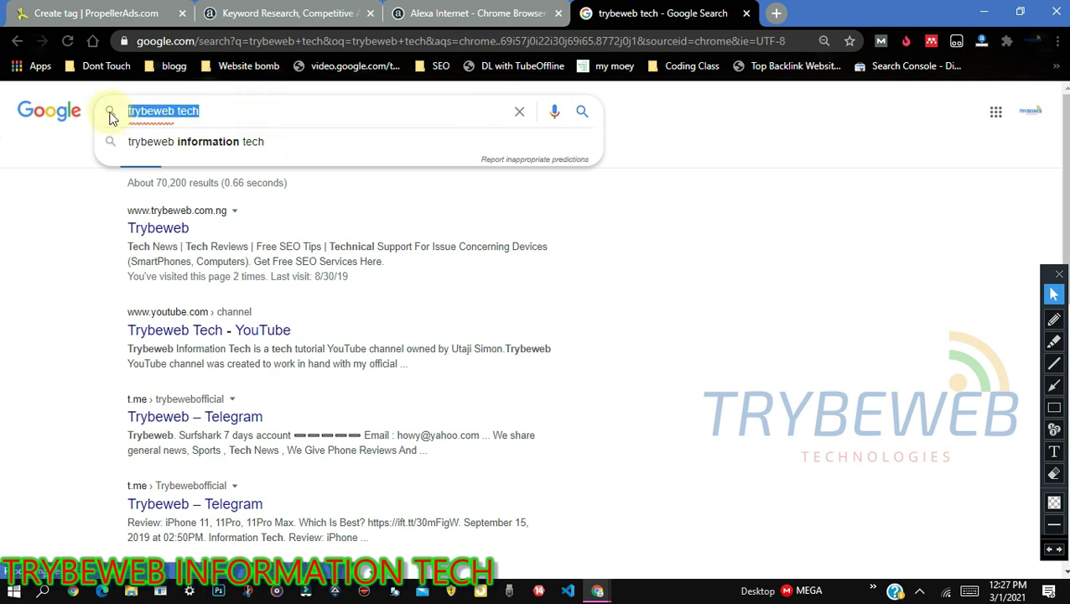
{"action": "type", "text": "how to"}
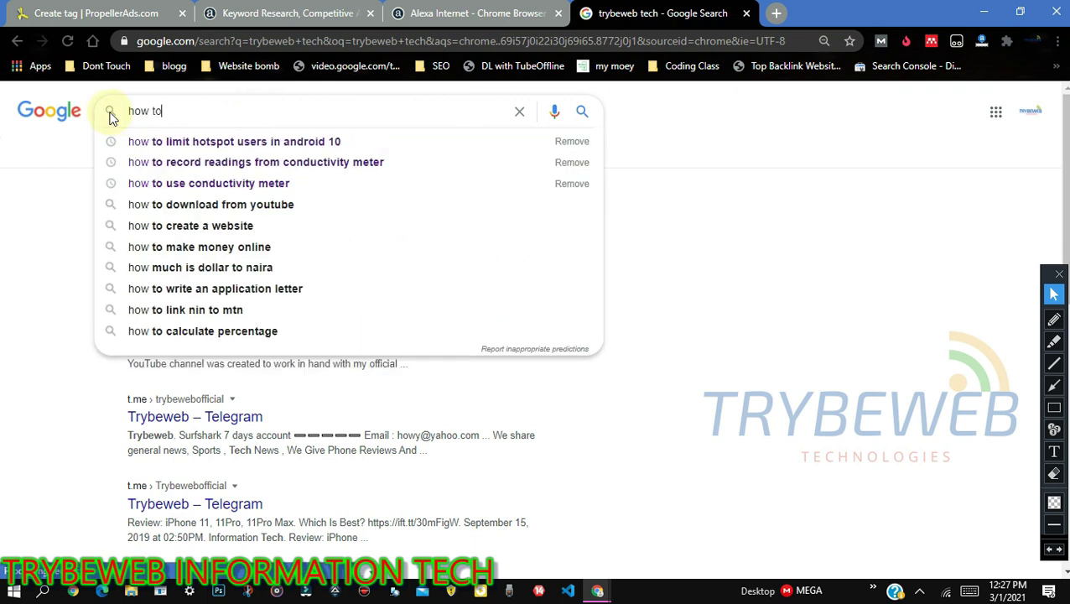
Search 'how to limit hotspot users in android 10' and scan the trybeweb.com.ng-led results.
{"action": "left_click", "coordinate": [159, 144]}
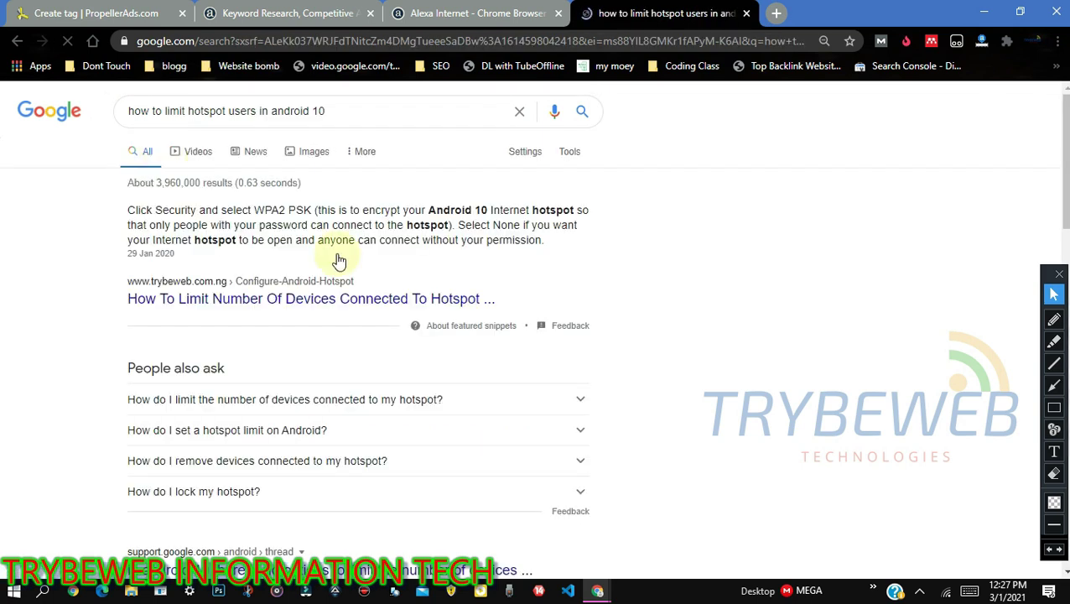
{"action": "left_click", "coordinate": [1054, 407]}
{"action": "mouse_move", "coordinate": [115, 272]}
{"action": "left_mouse_down"}
{"action": "mouse_move", "coordinate": [186, 302]}
{"action": "mouse_move", "coordinate": [239, 284]}
{"action": "mouse_move", "coordinate": [237, 292]}
{"action": "left_mouse_up"}
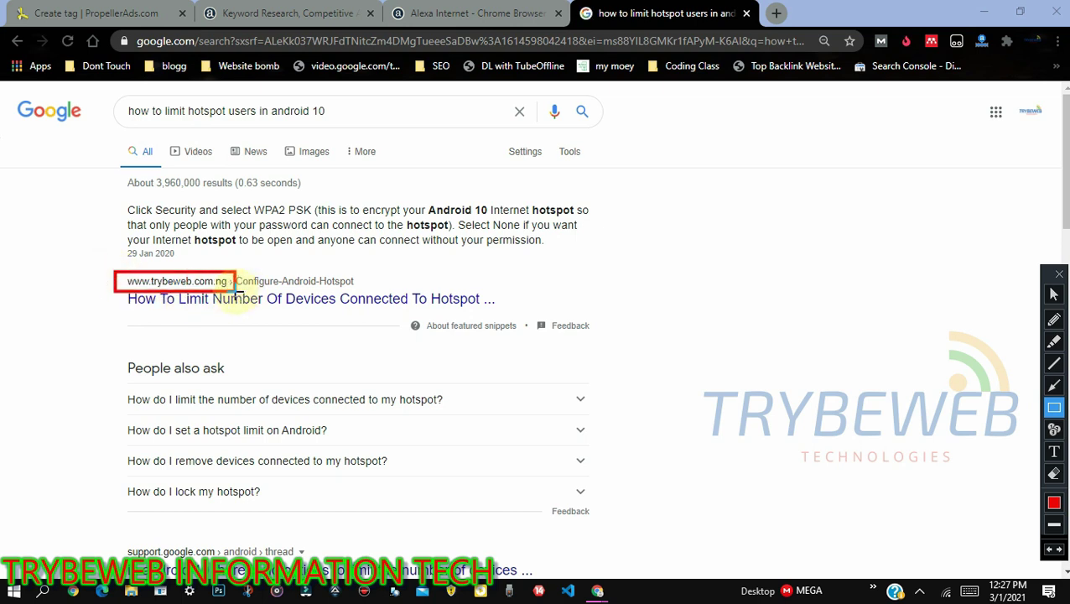
{"action": "key", "text": "ctrl+z"}
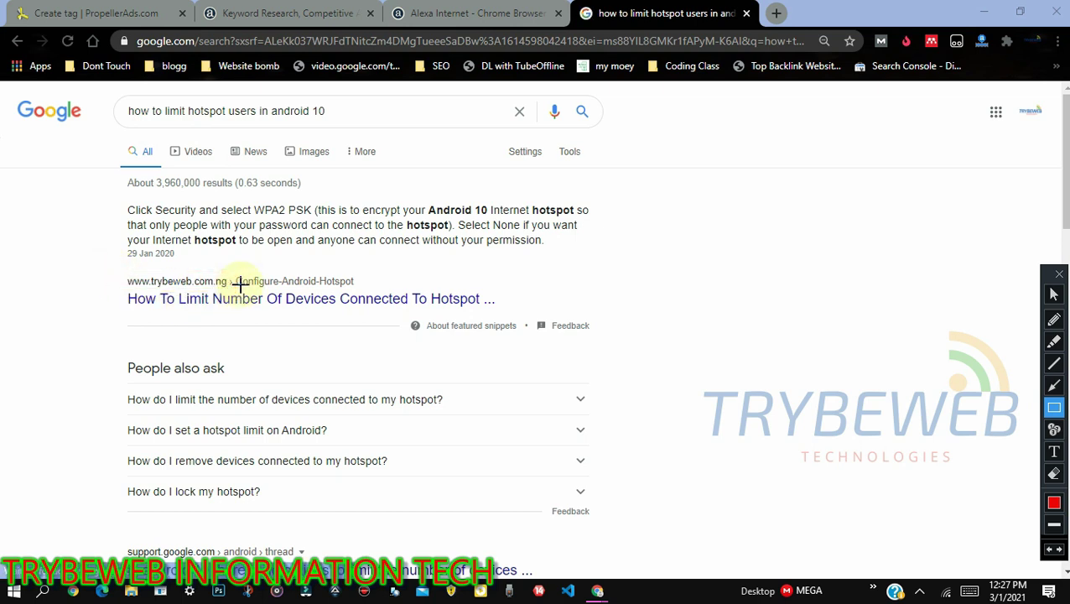
{"action": "left_click", "coordinate": [1055, 295]}
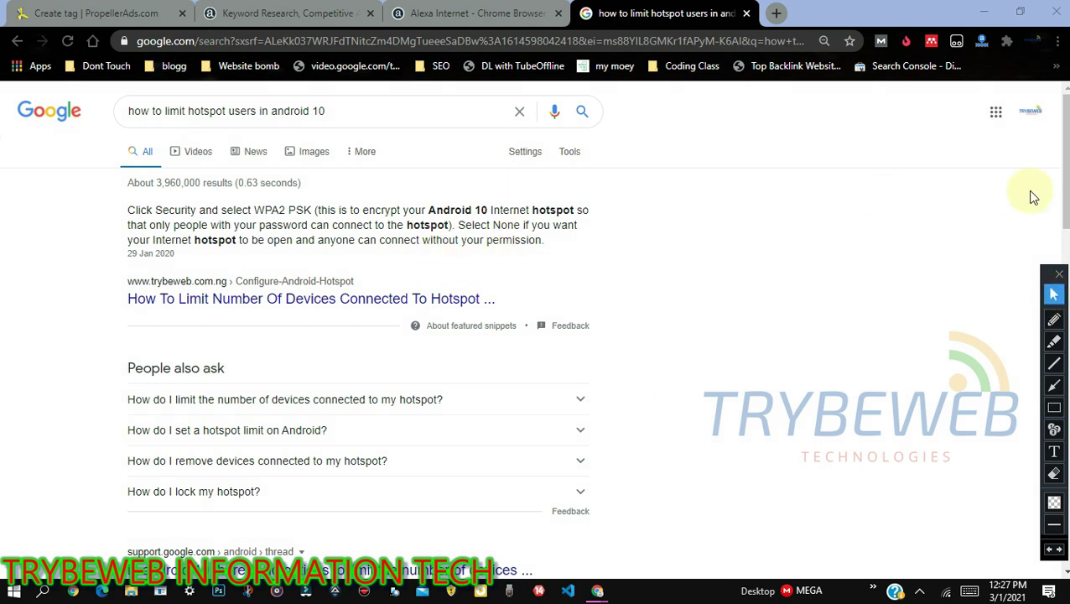
{"action": "scroll", "coordinate": [1058, 242], "scroll_direction": "down", "scroll_amount": 3}
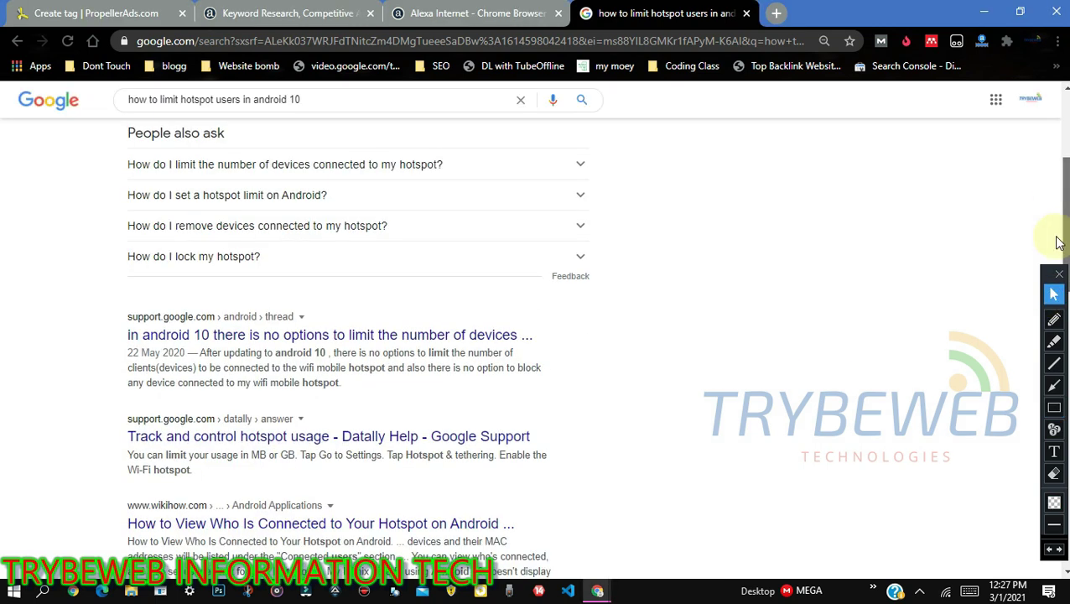
{"action": "scroll", "coordinate": [1058, 242], "scroll_direction": "down", "scroll_amount": 5}
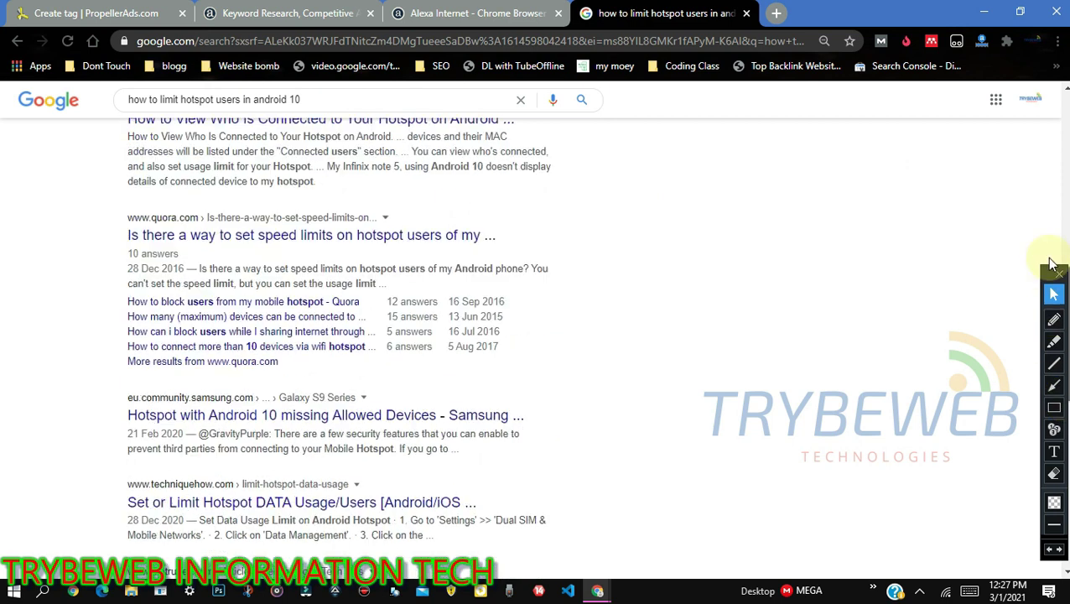
{"action": "scroll", "coordinate": [1048, 235], "scroll_direction": "up", "scroll_amount": 8}
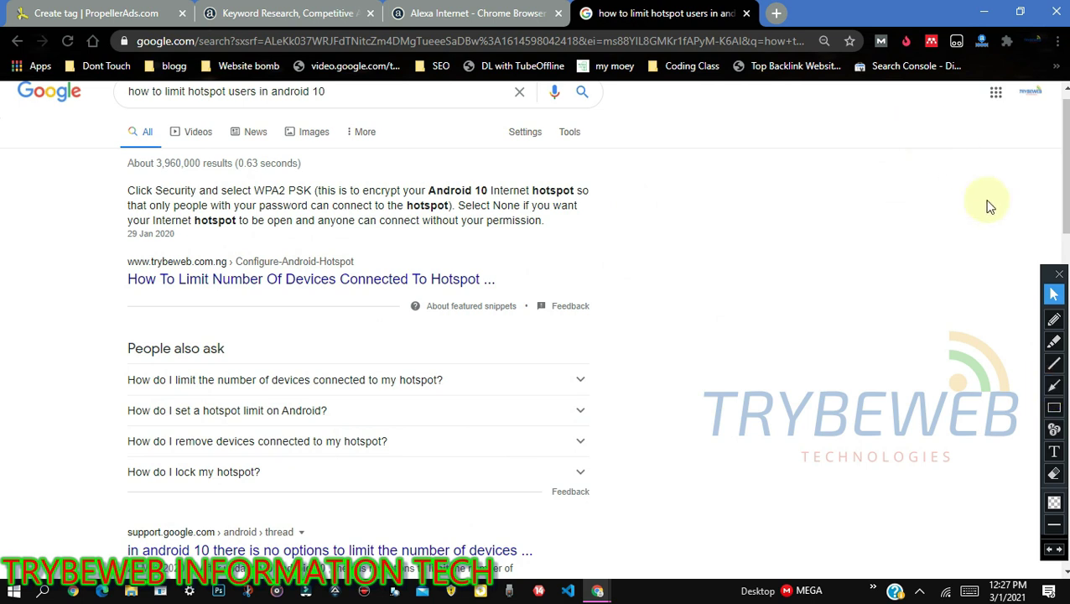
Open the trybeweb.com.ng article on limiting hotspot devices and scroll into it.
{"action": "left_click", "coordinate": [379, 282]}
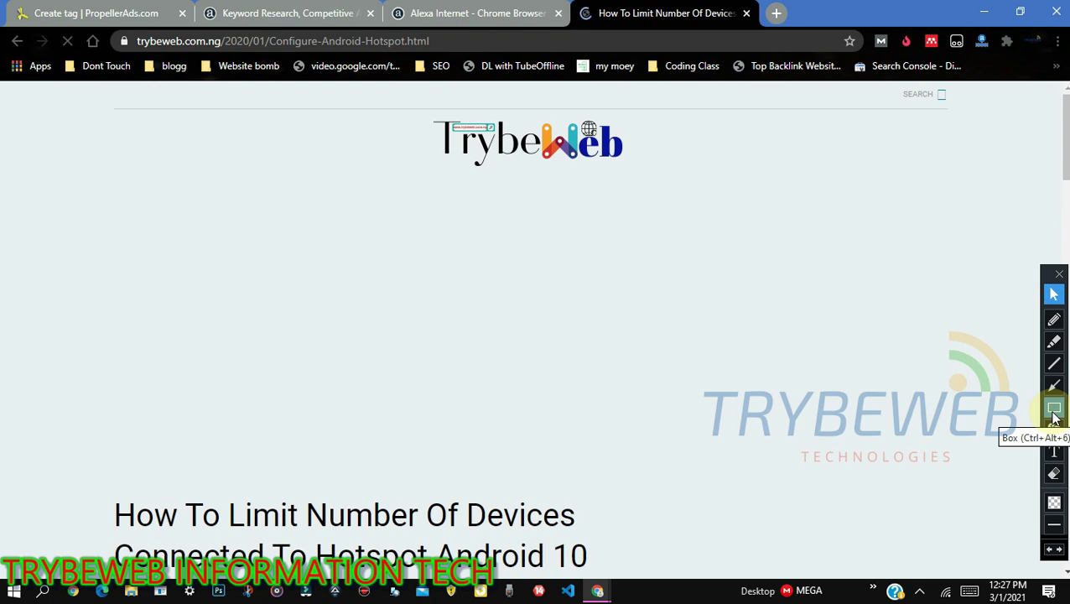
{"action": "left_click", "coordinate": [1054, 410]}
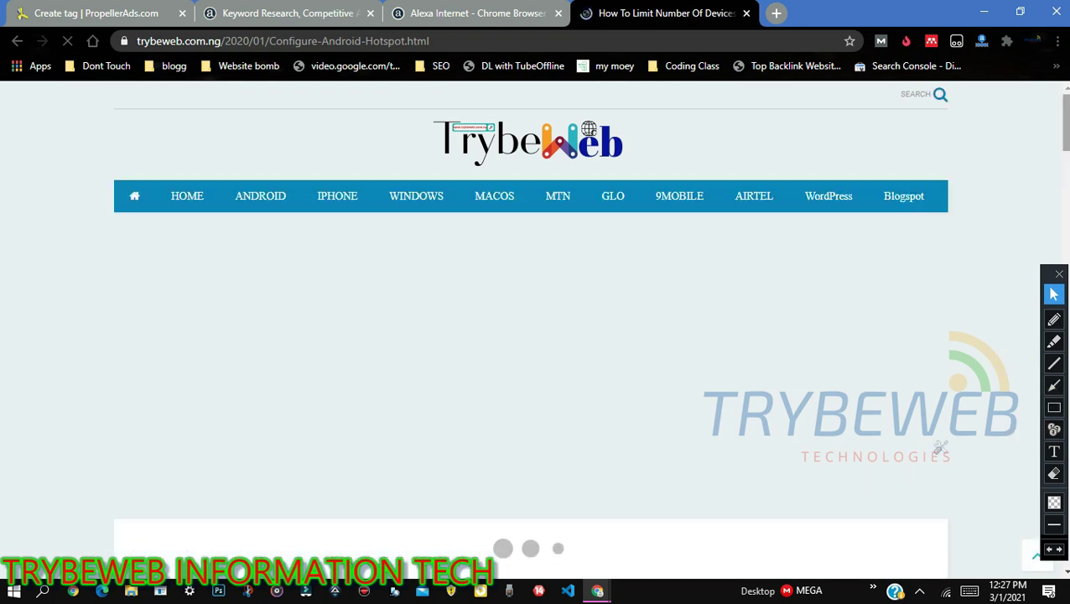
{"action": "scroll", "coordinate": [941, 571], "scroll_direction": "down", "scroll_amount": 5}
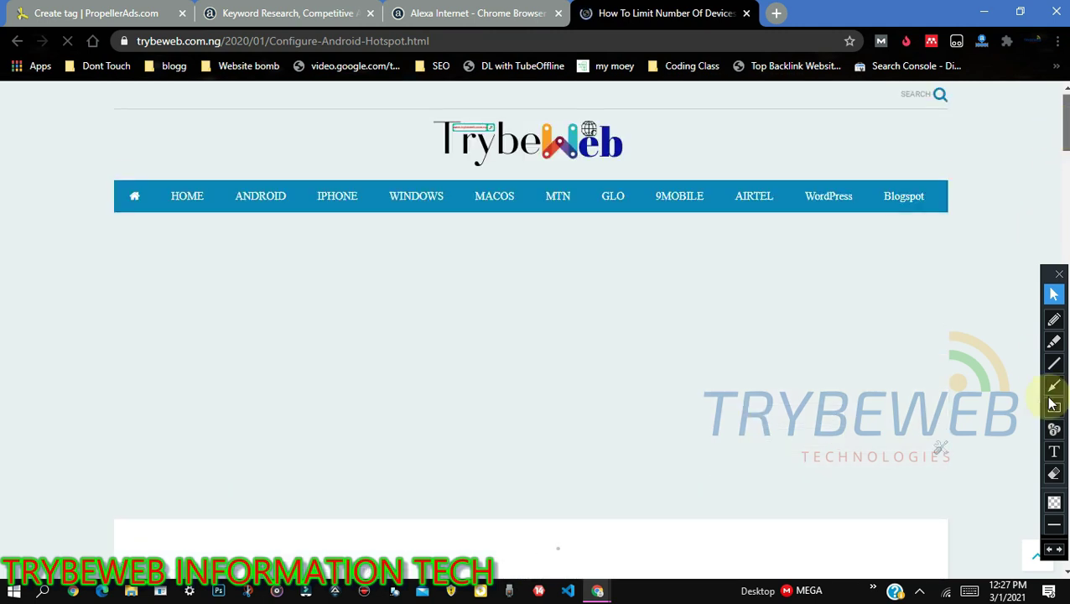
Mark the pinned browser extension icon in red, then scroll further down the article.
{"action": "left_click", "coordinate": [1054, 410]}
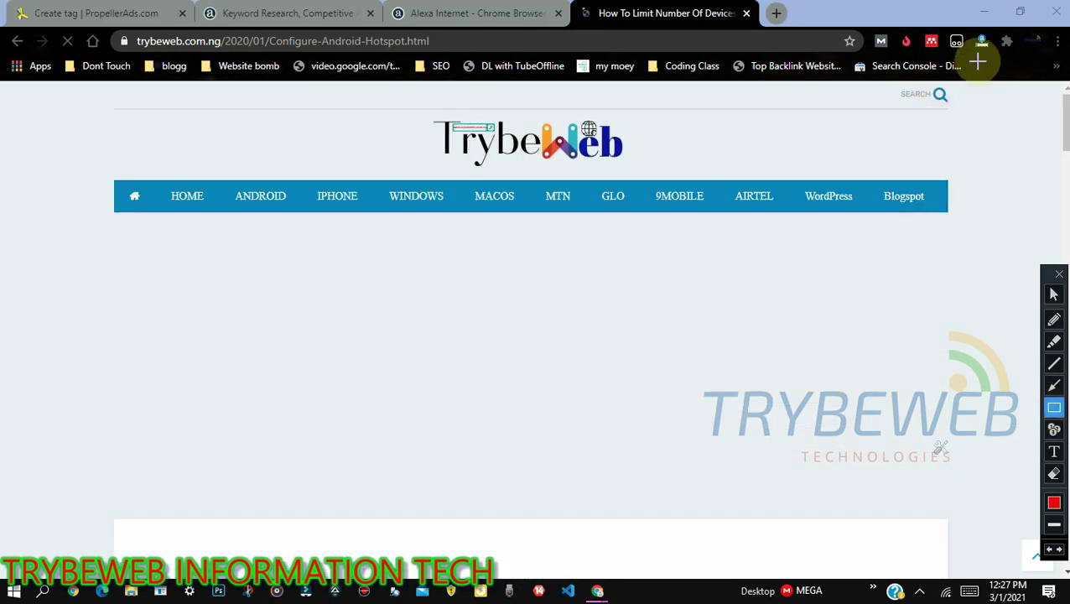
{"action": "left_click_drag", "start_coordinate": [972, 33], "coordinate": [995, 53]}
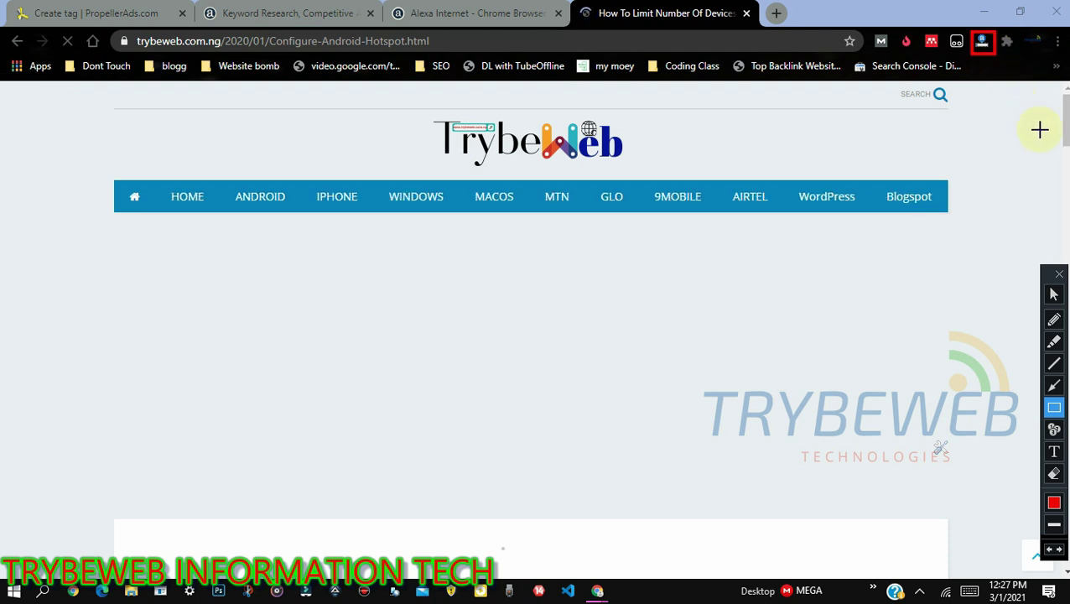
{"action": "left_click", "coordinate": [1054, 295]}
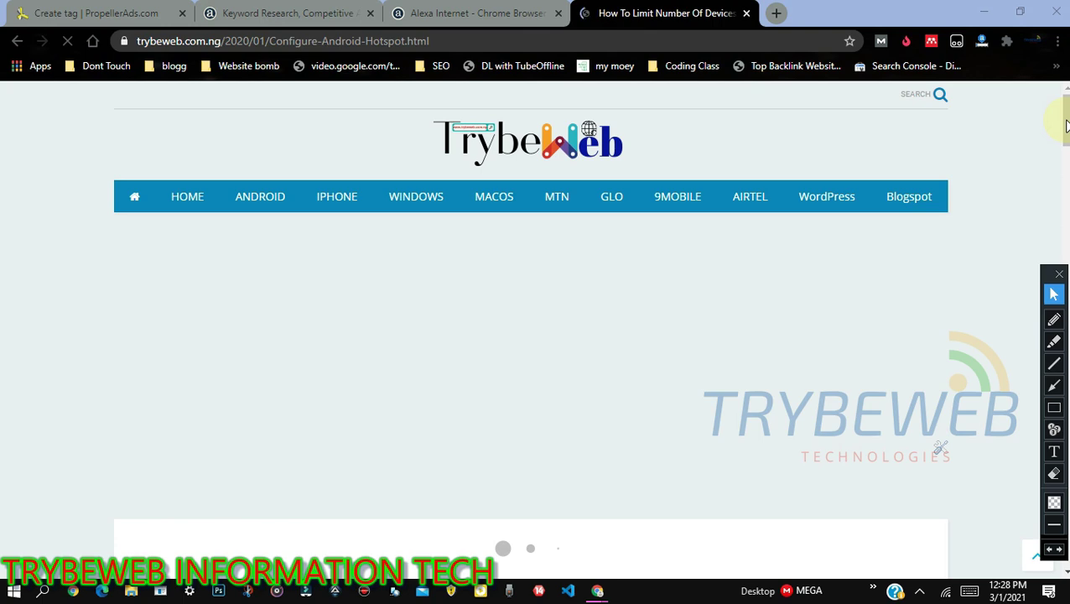
{"action": "left_click_drag", "start_coordinate": [1066, 126], "coordinate": [1067, 165]}
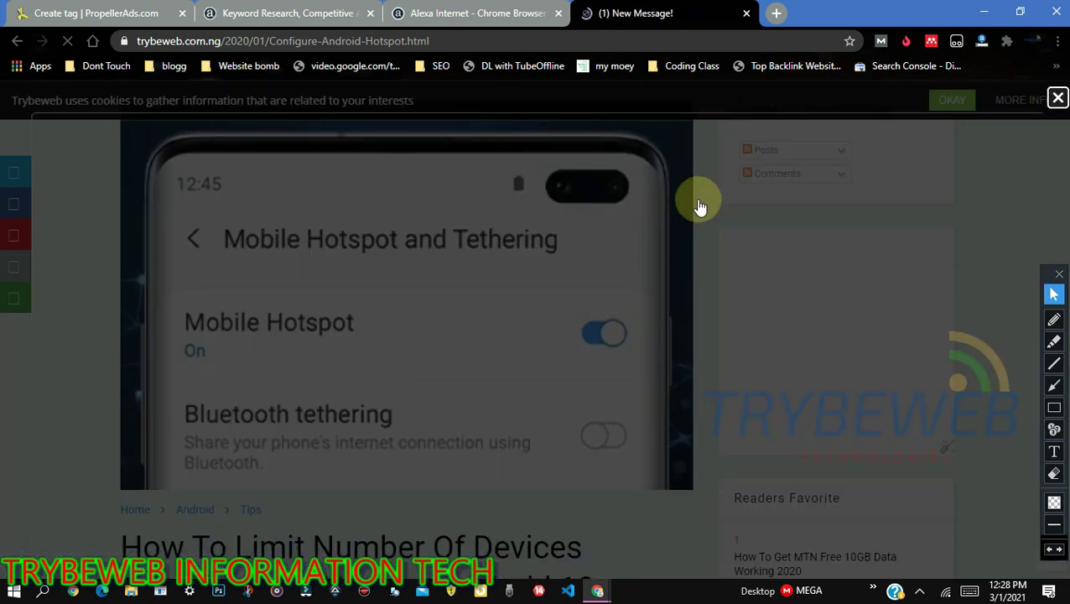
Close the Trybeweb subscribe pop-up and return to the Alexa toolbar tab.
{"action": "left_click", "coordinate": [1056, 98]}
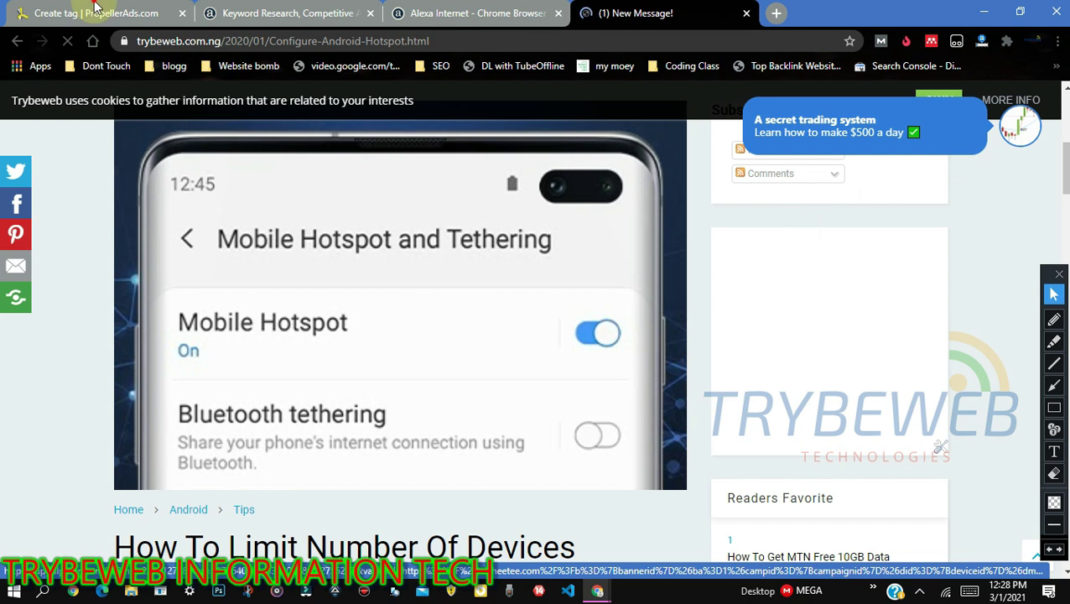
{"action": "key", "text": "ctrl+shift+Tab"}
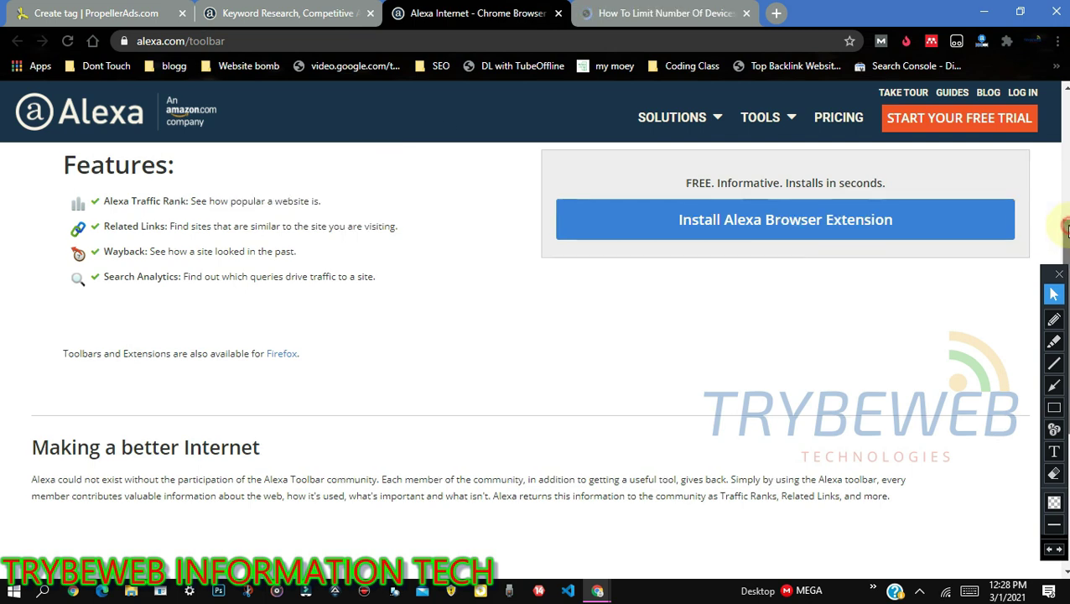
{"action": "left_click_drag", "start_coordinate": [1063, 225], "coordinate": [1065, 119]}
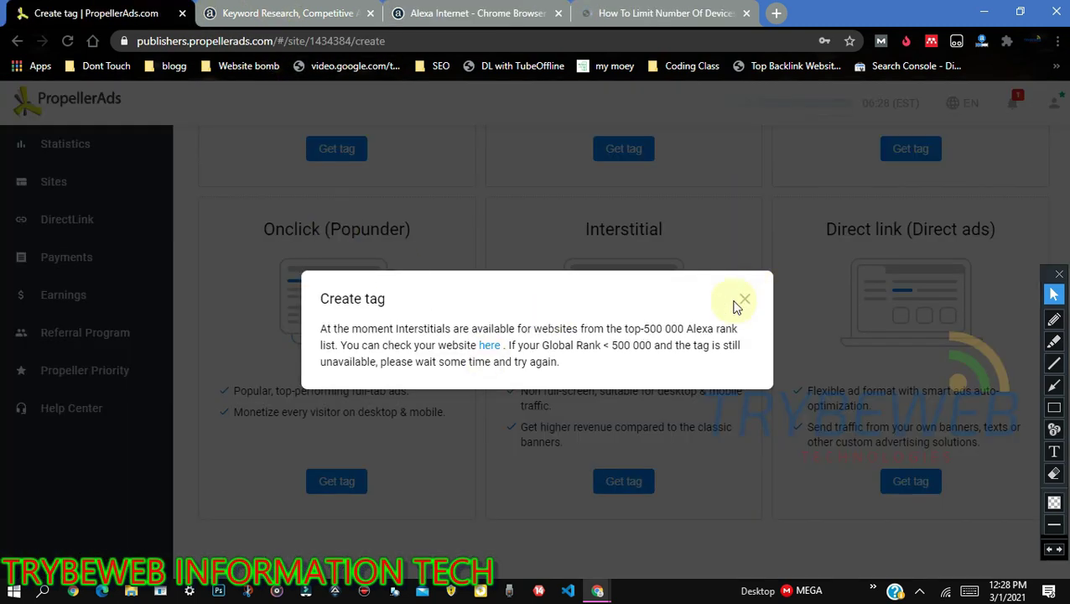
Dismiss the notice that Interstitials need a top-500 000 Alexa rank for the www site.
{"action": "left_click", "coordinate": [530, 437]}
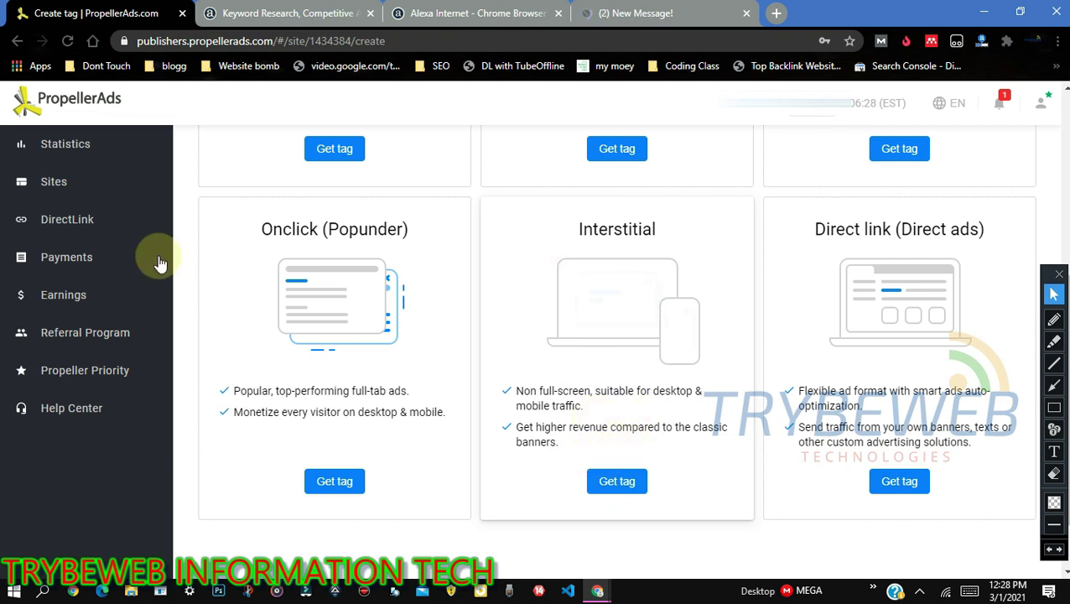
{"action": "left_click", "coordinate": [92, 193]}
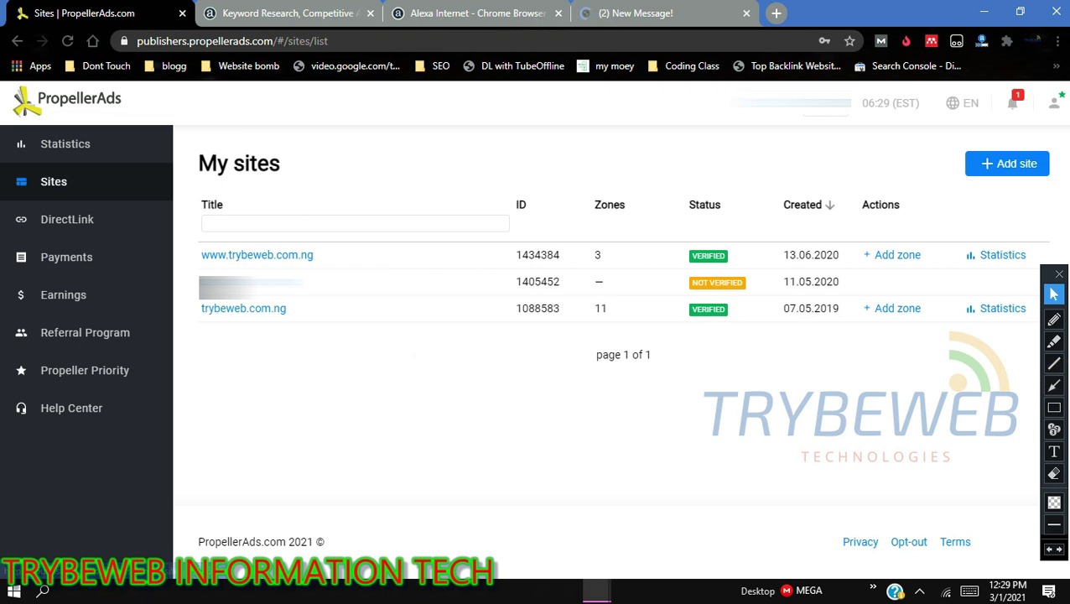
{"action": "left_click", "coordinate": [1054, 406]}
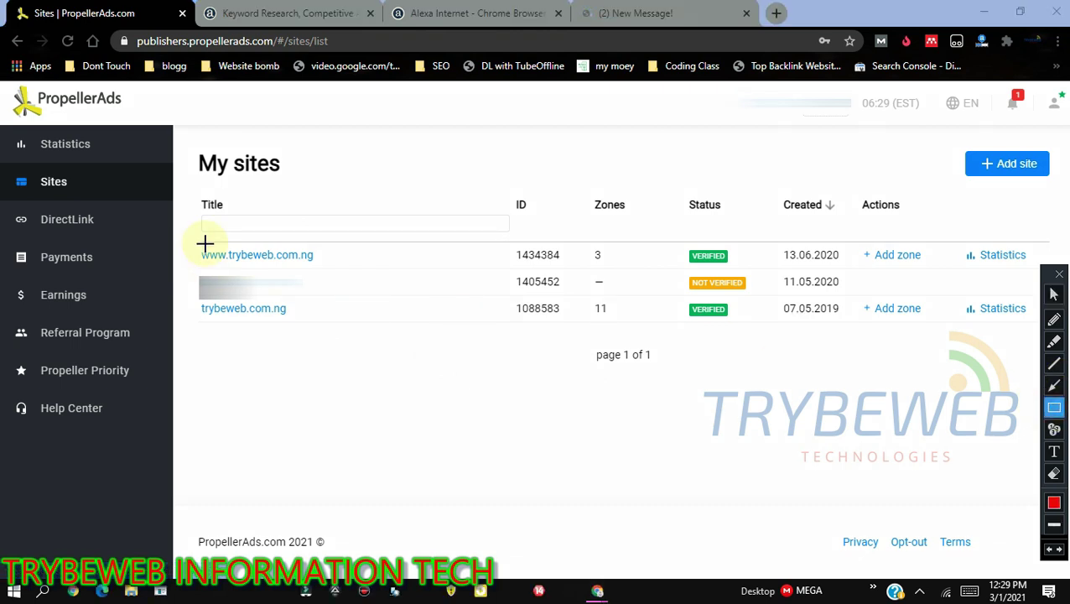
{"action": "left_click_drag", "start_coordinate": [192, 246], "coordinate": [251, 264]}
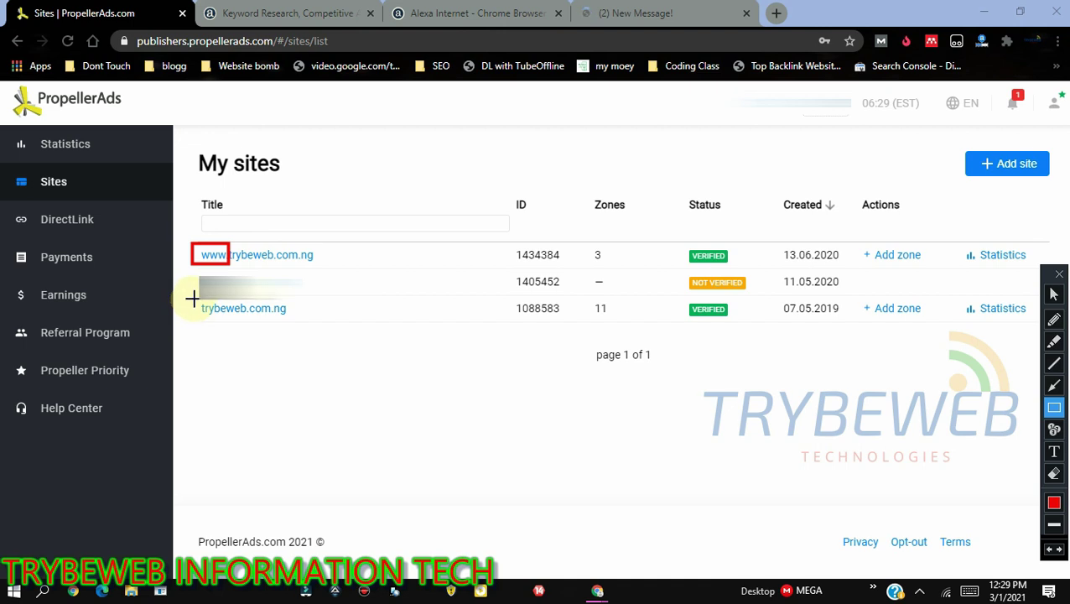
{"action": "left_click_drag", "start_coordinate": [193, 299], "coordinate": [305, 325]}
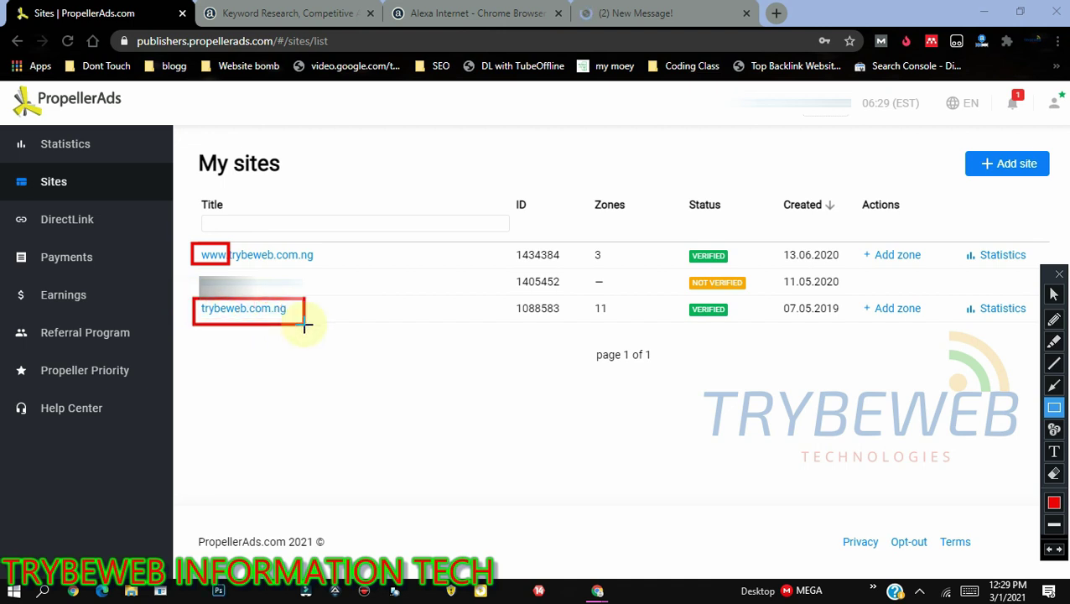
Erase the highlight boxes and open trybeweb.com.ng to add a new zone.
{"action": "key", "text": "ctrl+z"}
{"action": "key", "text": "ctrl+z"}
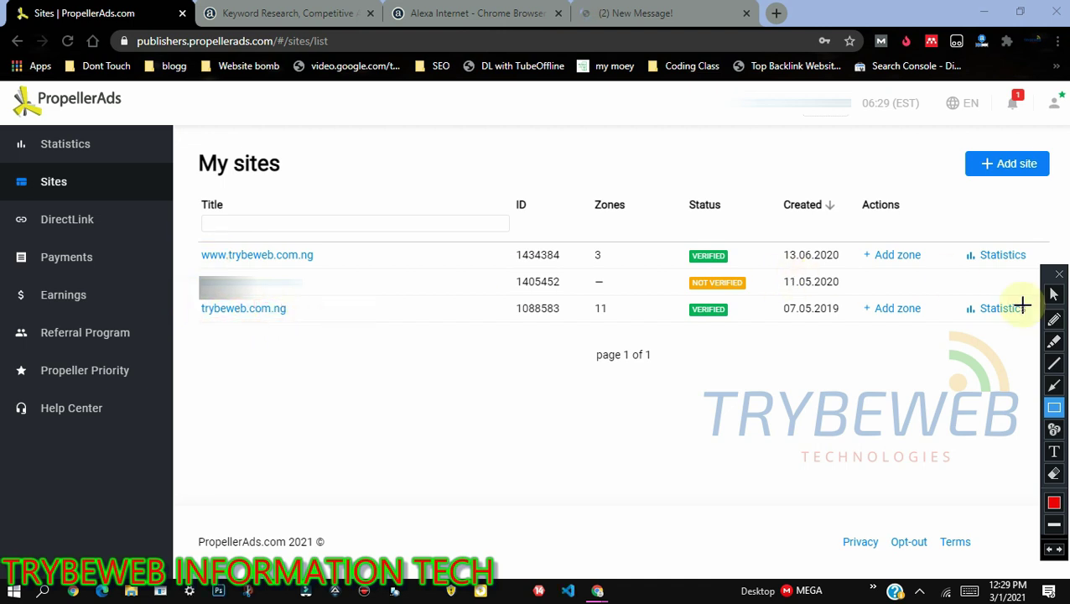
{"action": "left_click", "coordinate": [1053, 295]}
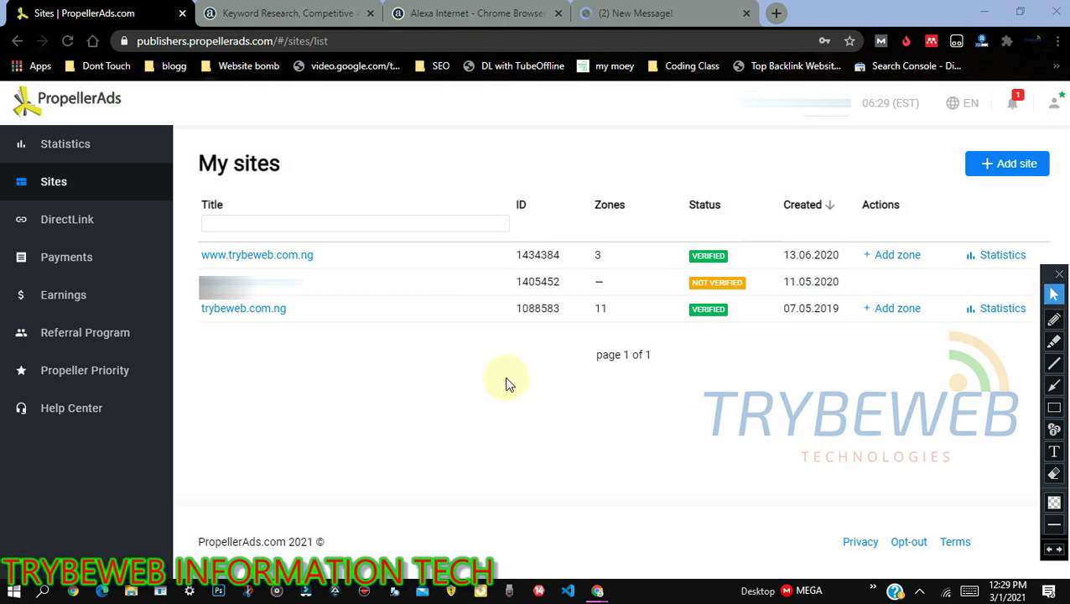
{"action": "left_click", "coordinate": [242, 308]}
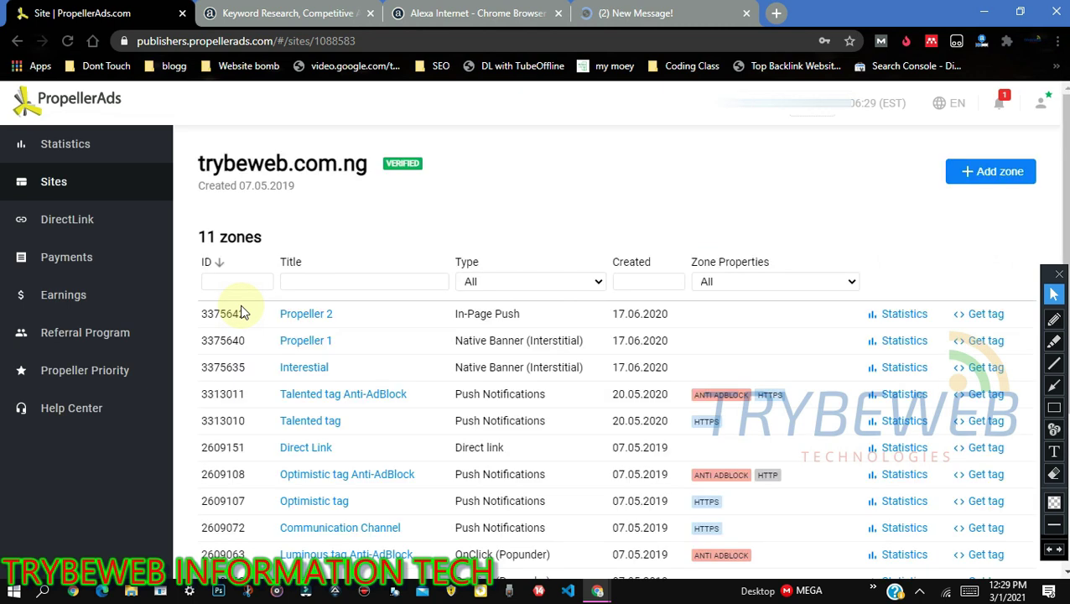
{"action": "left_click", "coordinate": [995, 172]}
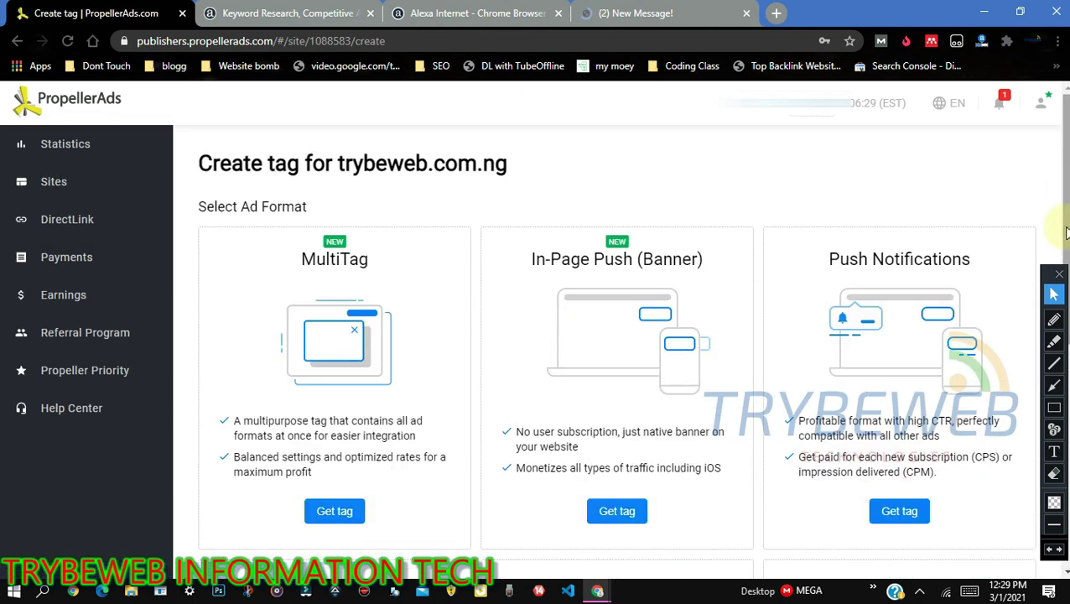
{"action": "scroll", "coordinate": [617, 336], "scroll_direction": "down", "scroll_amount": 5}
{"action": "scroll", "coordinate": [616, 478], "scroll_direction": "down", "scroll_amount": 1}
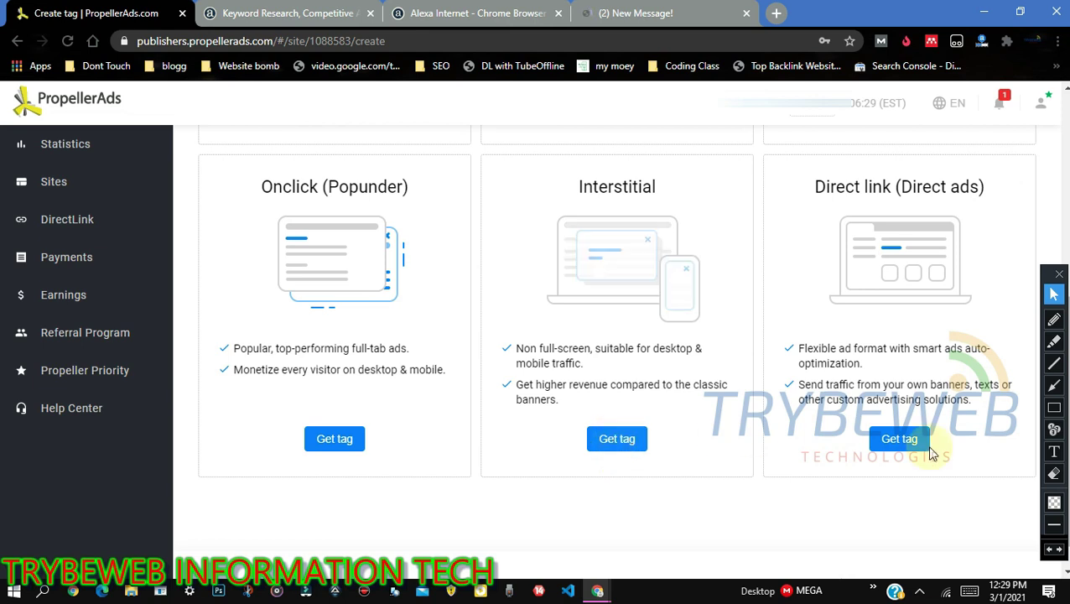
{"action": "left_click", "coordinate": [1054, 407]}
{"action": "left_click_drag", "start_coordinate": [575, 420], "coordinate": [689, 471]}
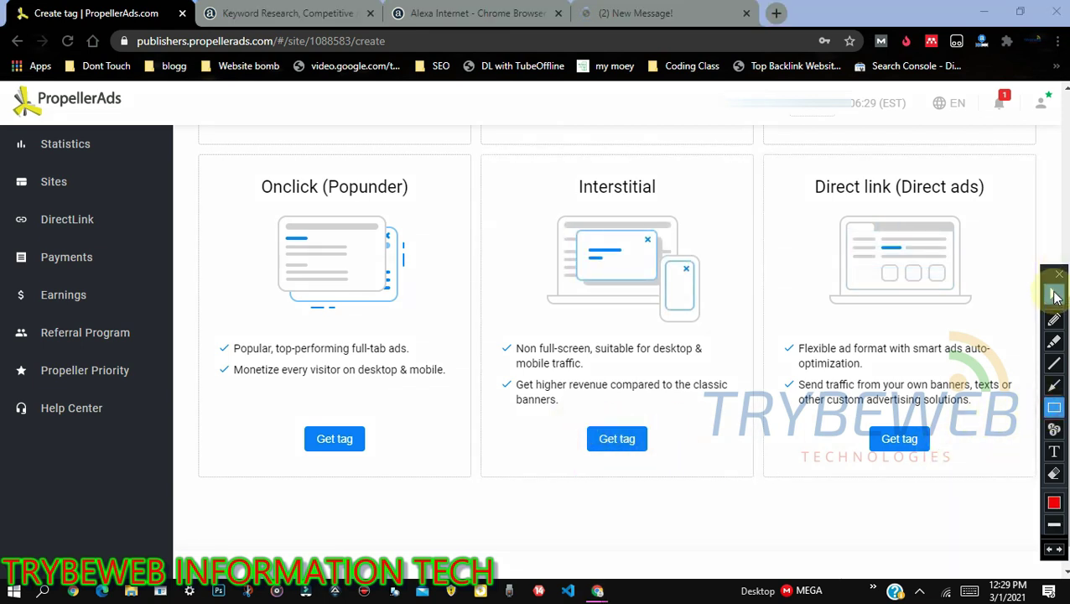
{"action": "left_click", "coordinate": [1054, 293]}
{"action": "left_click", "coordinate": [607, 445]}
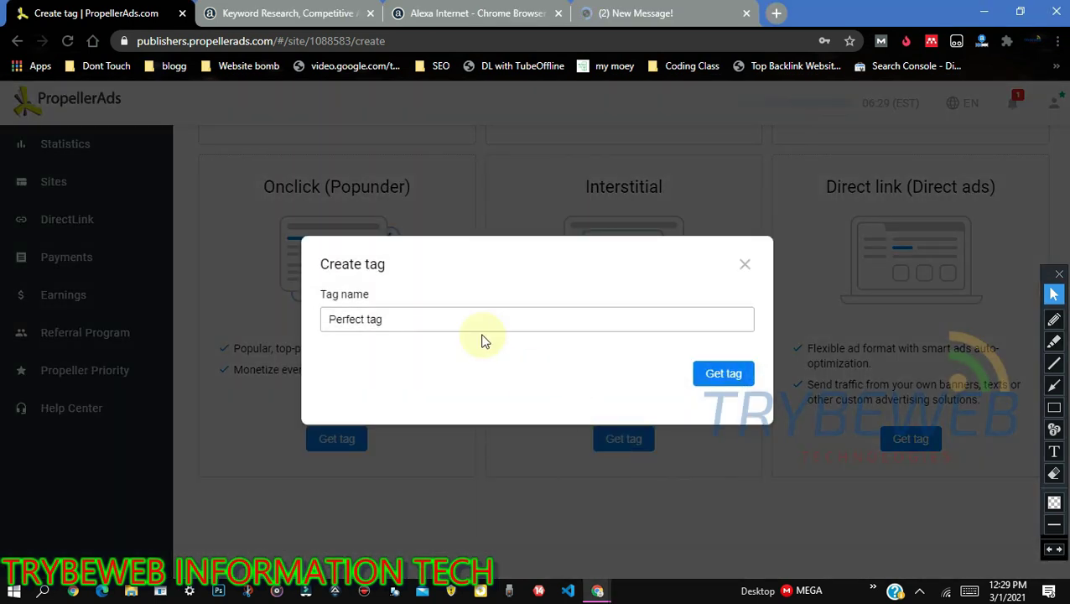
{"action": "left_click", "coordinate": [459, 319]}
{"action": "key", "text": "ctrl+a"}
{"action": "left_click", "coordinate": [261, 312]}
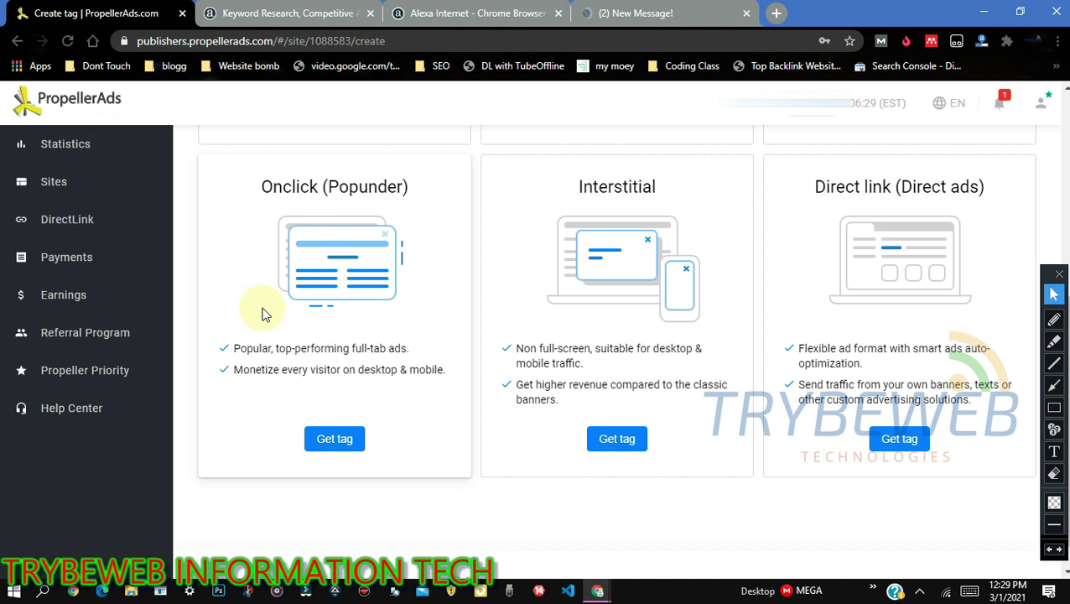
{"action": "left_click", "coordinate": [352, 441]}
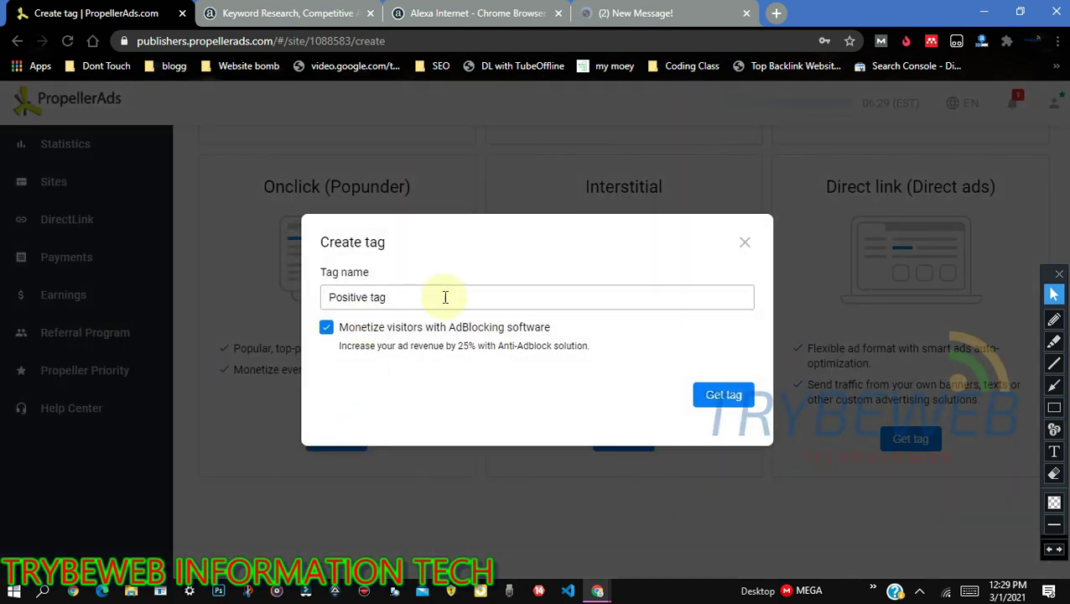
{"action": "left_click", "coordinate": [744, 243]}
{"action": "left_click", "coordinate": [893, 438]}
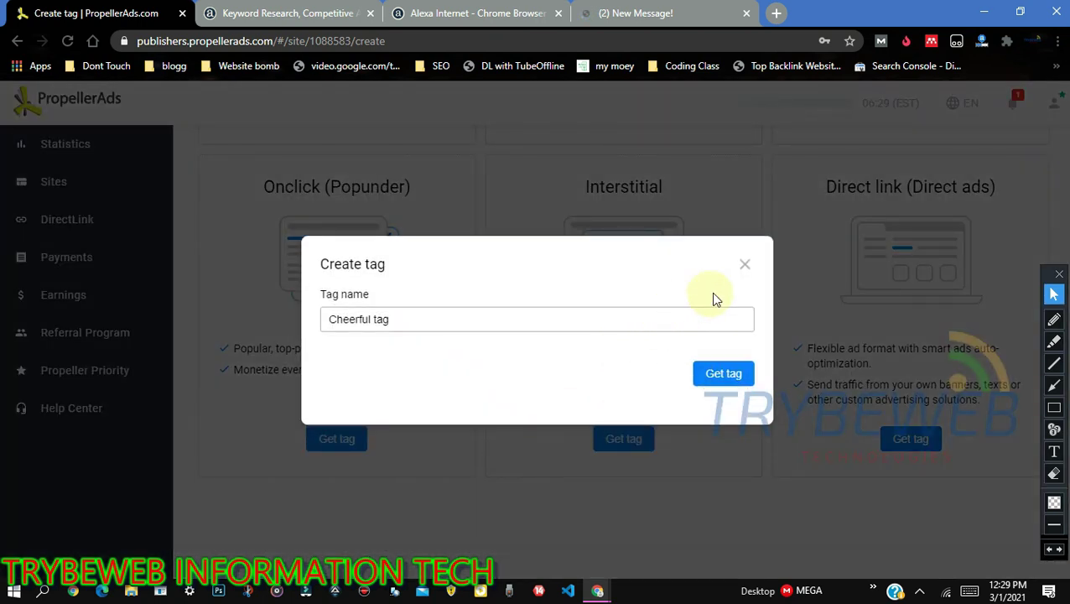
{"action": "left_click", "coordinate": [744, 267]}
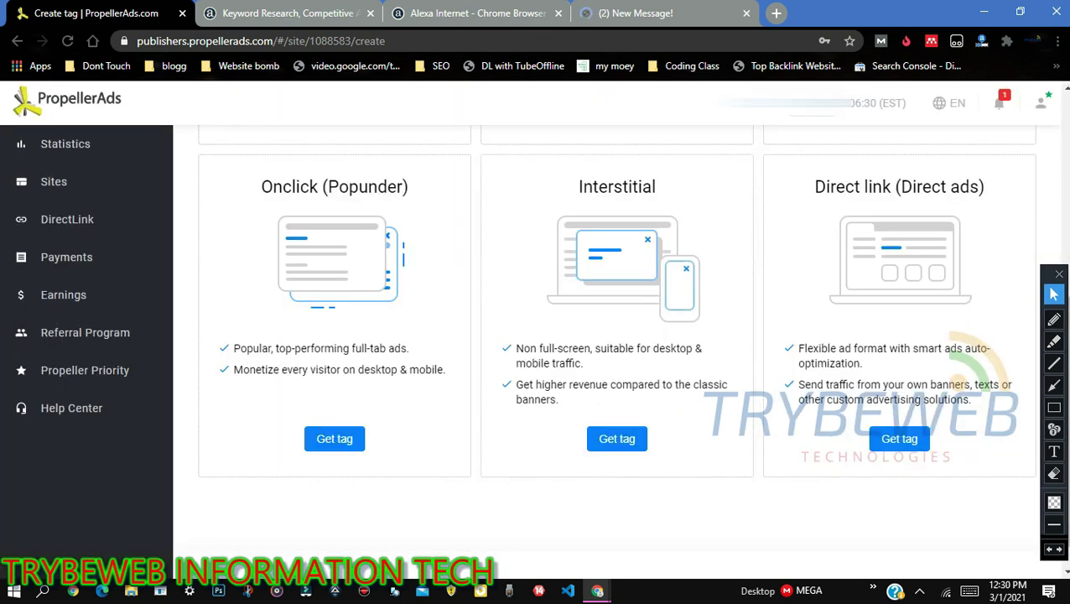
{"action": "scroll", "coordinate": [745, 270], "scroll_direction": "up", "scroll_amount": 2}
{"action": "scroll", "coordinate": [745, 270], "scroll_direction": "up", "scroll_amount": 2}
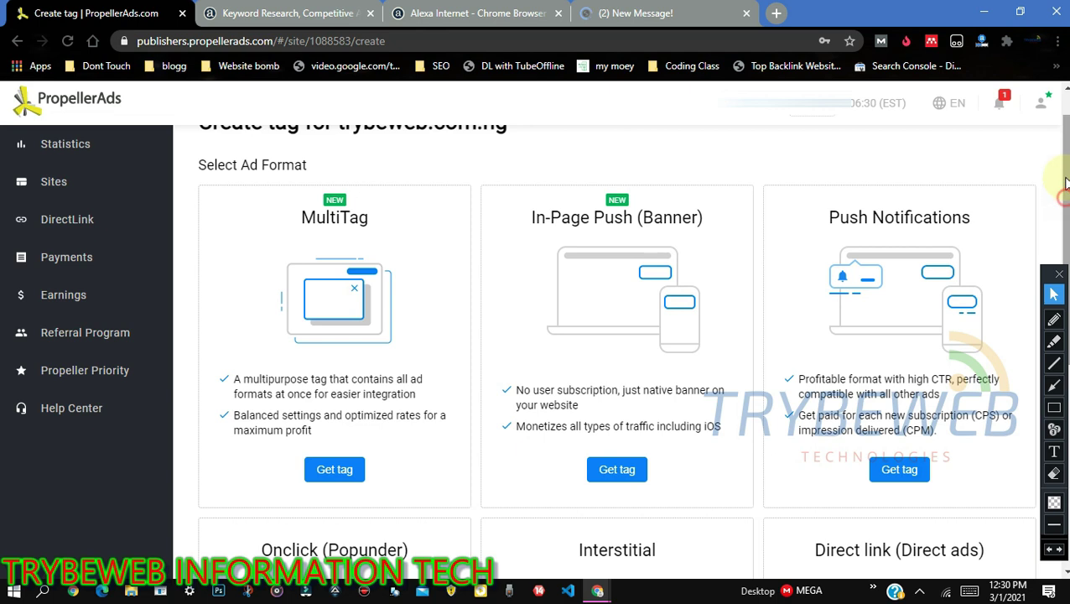
{"action": "scroll", "coordinate": [1058, 178], "scroll_direction": "up", "scroll_amount": 1}
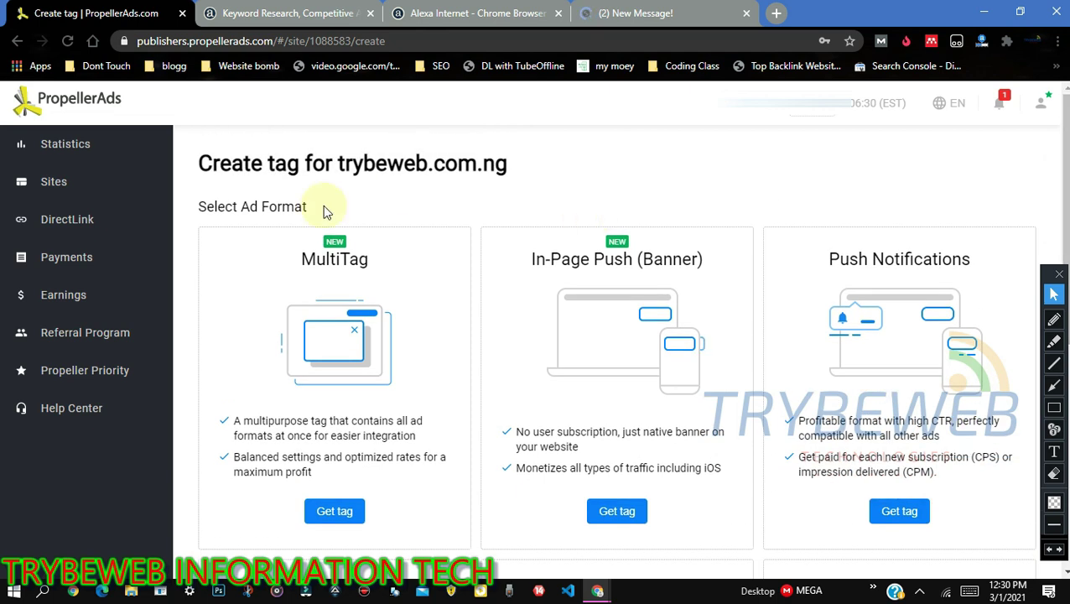
{"action": "left_click", "coordinate": [84, 184]}
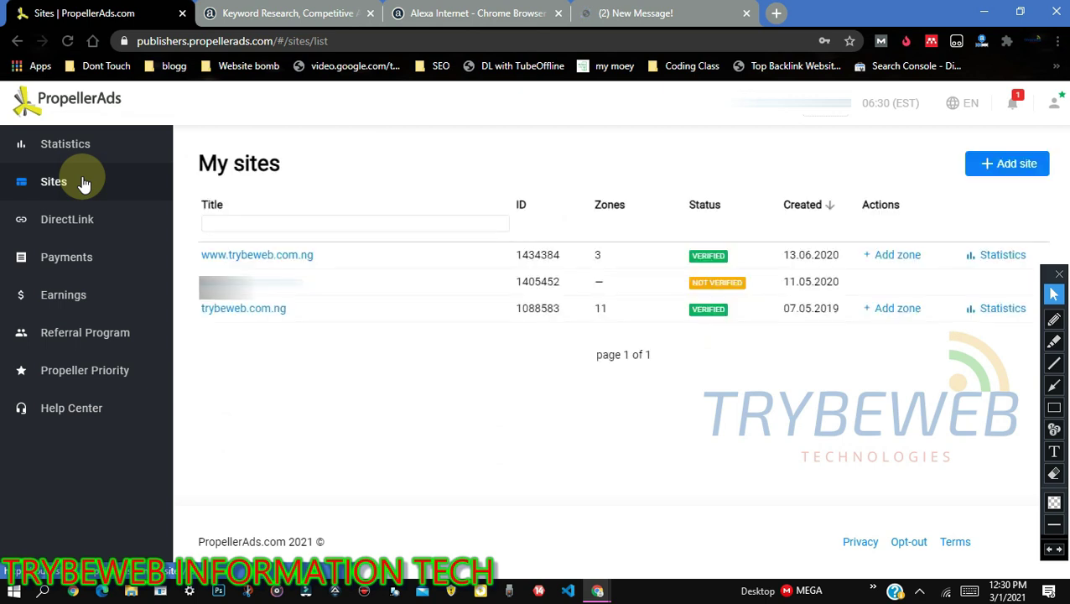
{"action": "left_click", "coordinate": [287, 256]}
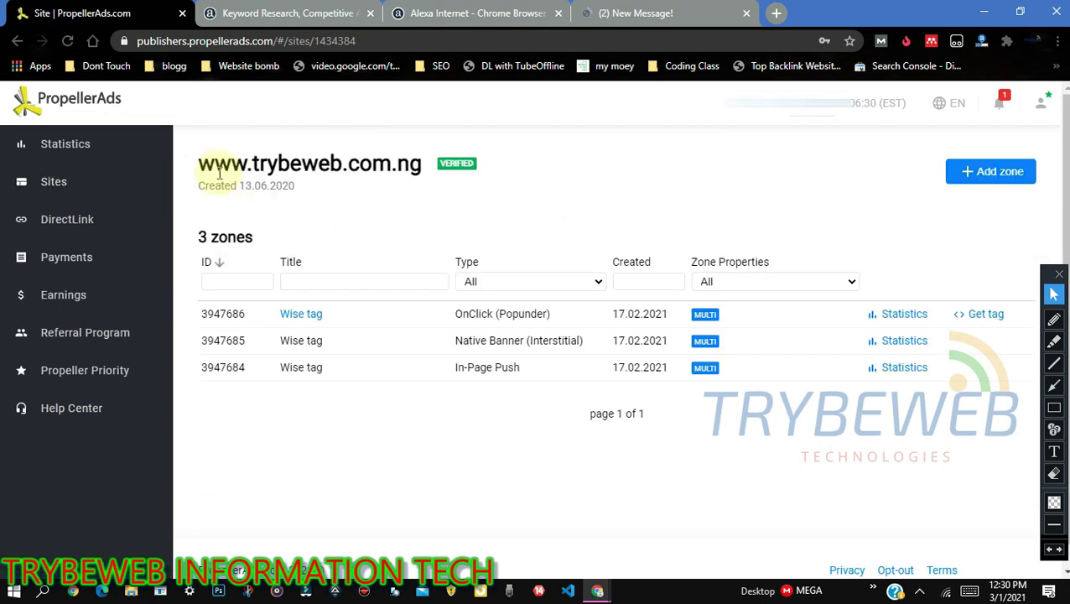
{"action": "left_click_drag", "start_coordinate": [199, 165], "coordinate": [253, 166]}
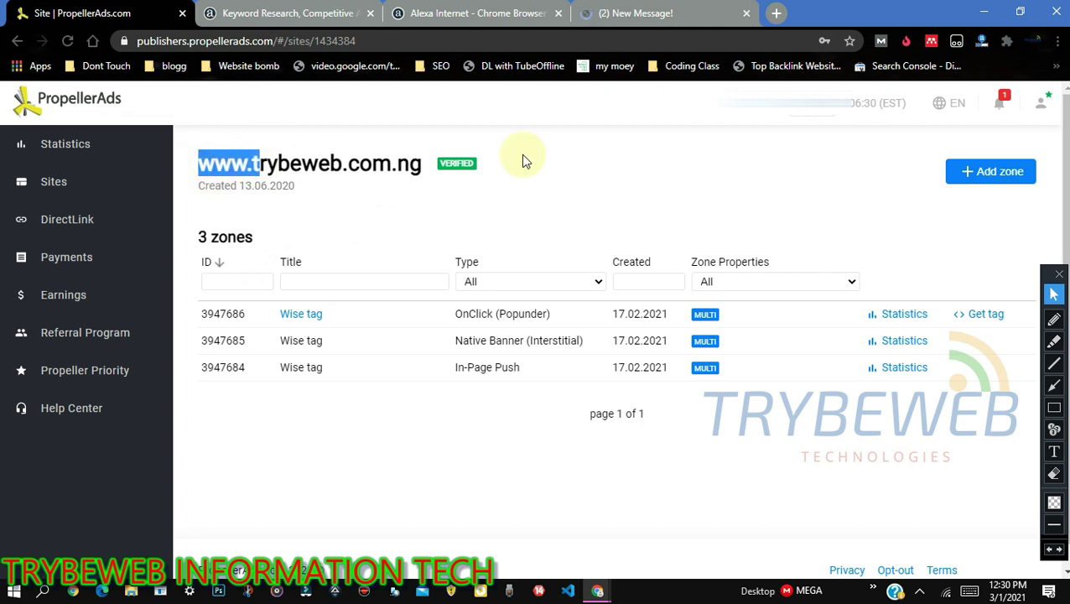
{"action": "left_click", "coordinate": [733, 186]}
{"action": "left_click", "coordinate": [1002, 176]}
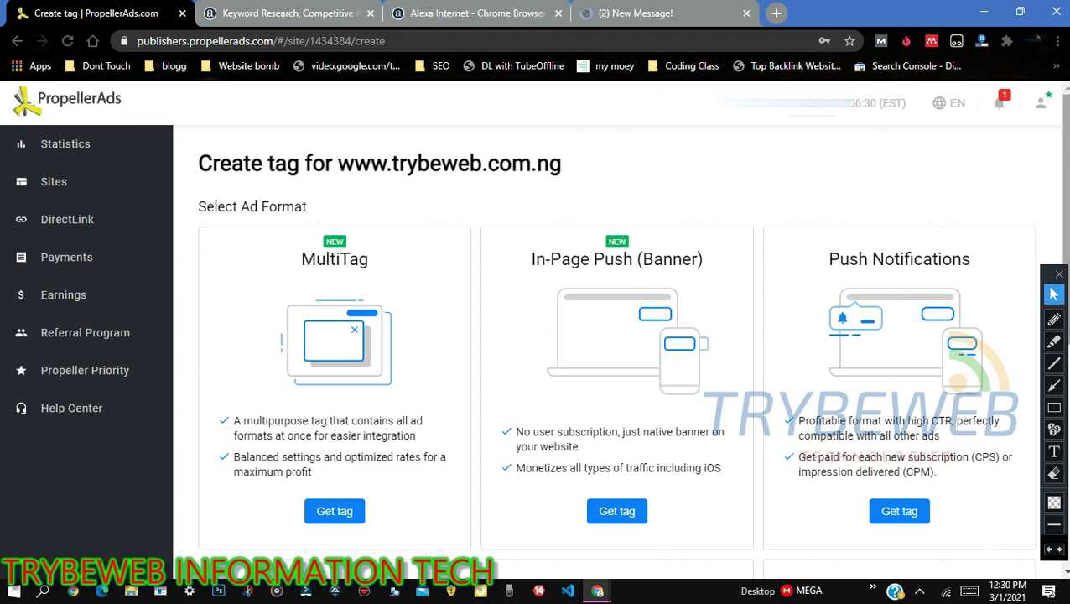
{"action": "scroll", "coordinate": [318, 539], "scroll_direction": "down", "scroll_amount": 4}
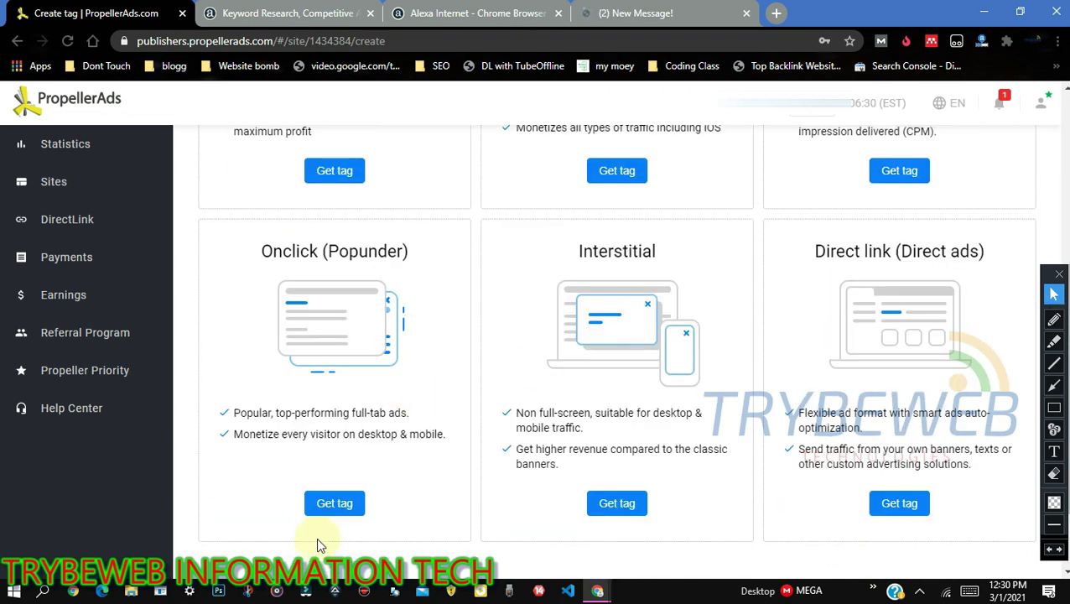
Try Onclick, Interstitial and Direct link tags; Interstitial is blocked by Alexa rank.
{"action": "left_click", "coordinate": [323, 507]}
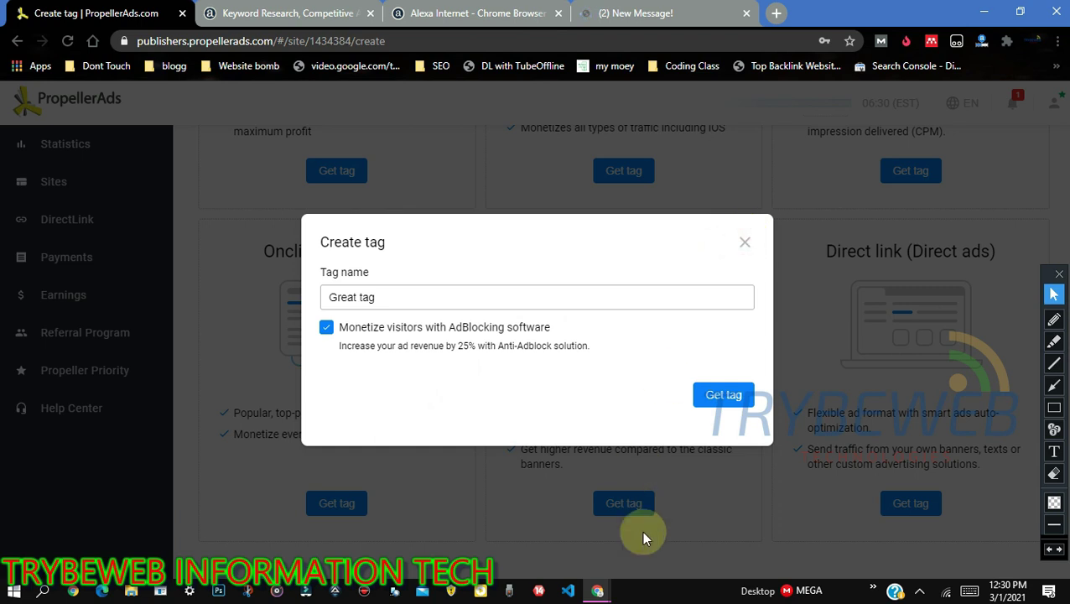
{"action": "left_click", "coordinate": [628, 511]}
{"action": "left_click", "coordinate": [627, 505]}
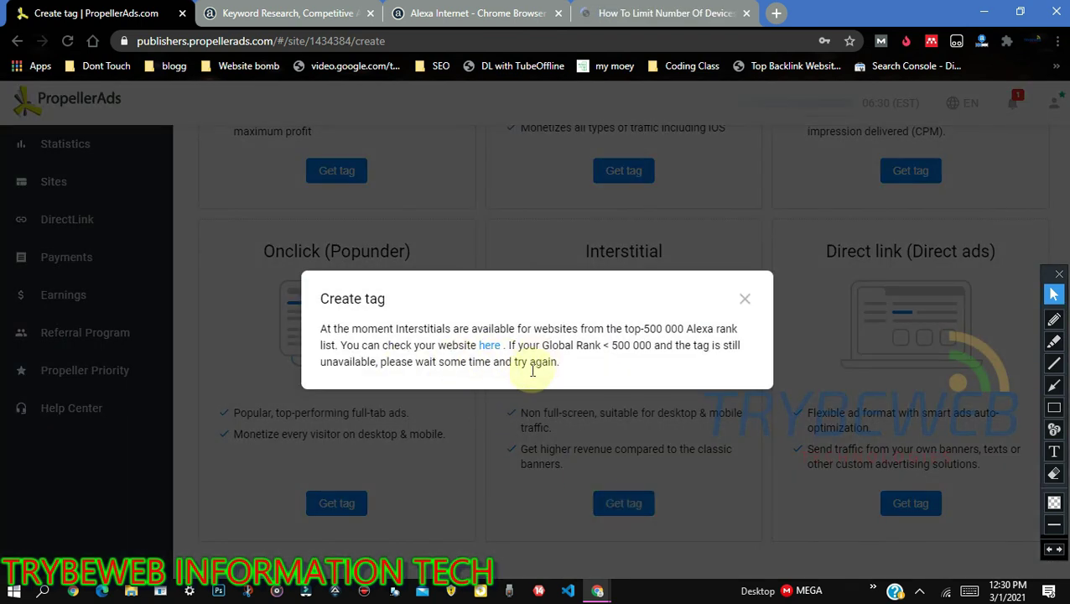
{"action": "left_click", "coordinate": [745, 299]}
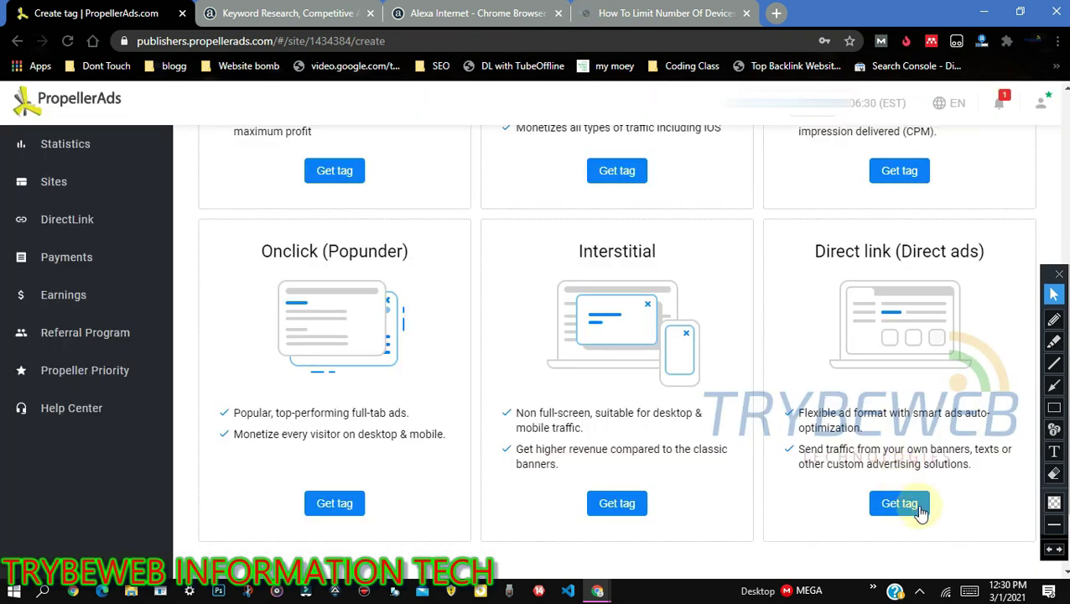
{"action": "left_click", "coordinate": [910, 503]}
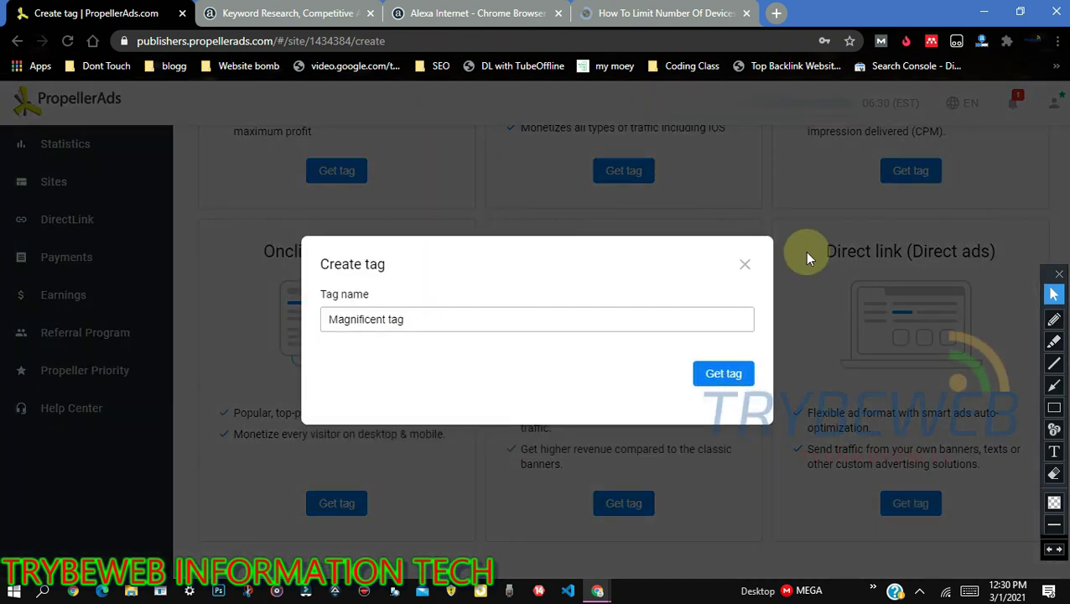
{"action": "left_click", "coordinate": [745, 266]}
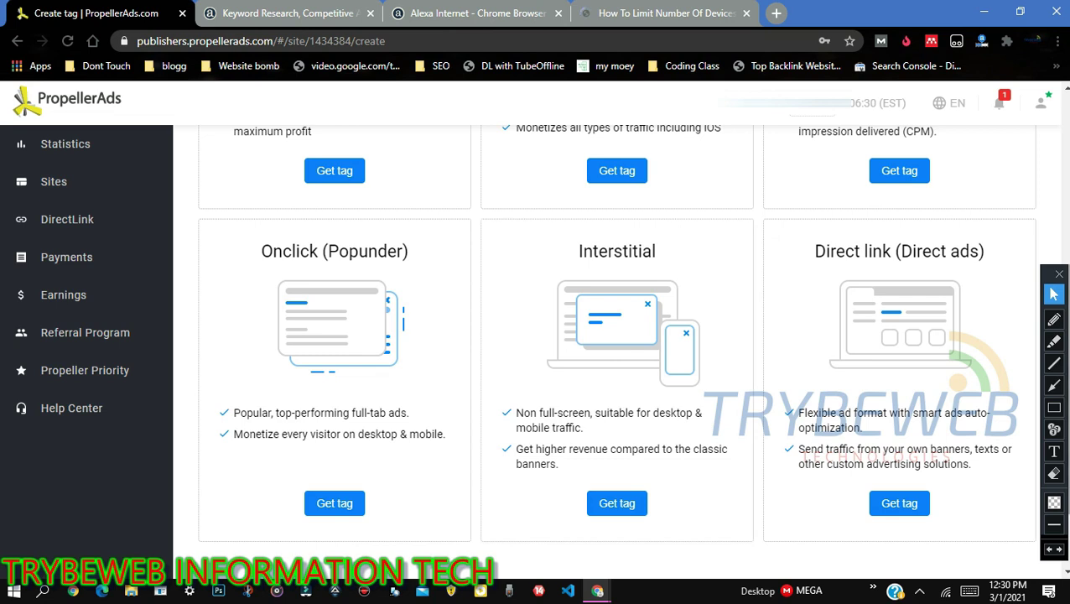
Try the In-Page Push tag and dismiss its top-500 000 Alexa rank notice.
{"action": "scroll", "coordinate": [1051, 186], "scroll_direction": "up", "scroll_amount": 3}
{"action": "scroll", "coordinate": [1052, 186], "scroll_direction": "up", "scroll_amount": 2}
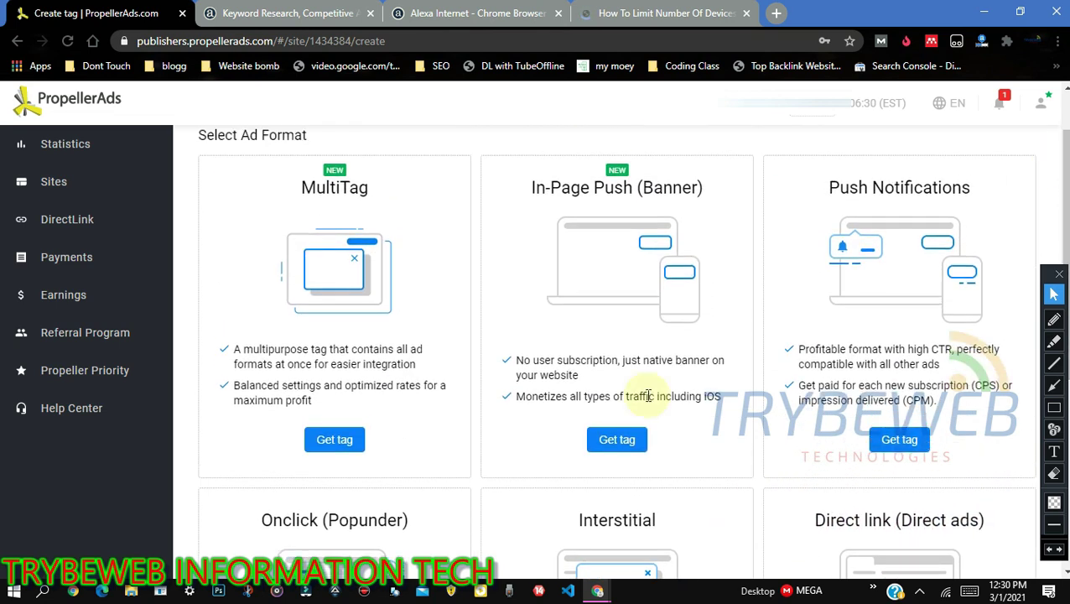
{"action": "left_click", "coordinate": [621, 441]}
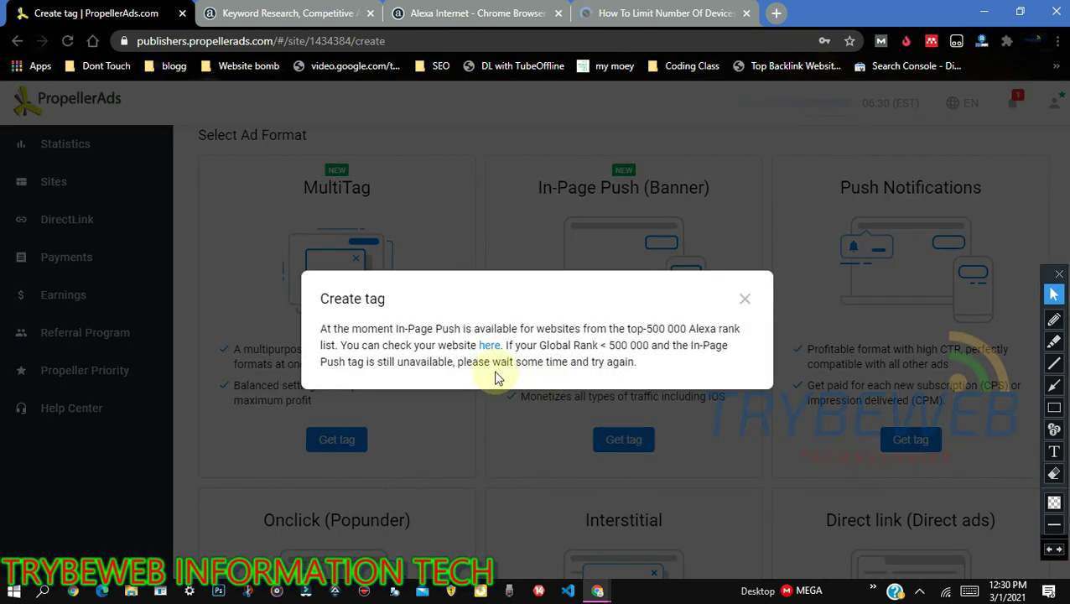
{"action": "left_click", "coordinate": [748, 301]}
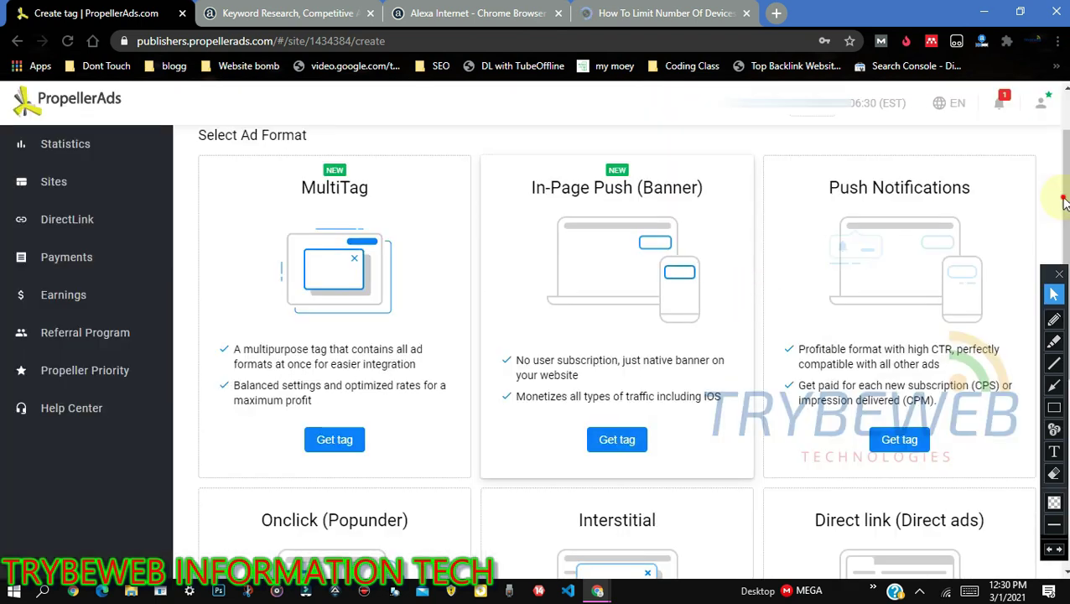
{"action": "scroll", "coordinate": [1063, 201], "scroll_direction": "down", "scroll_amount": 5}
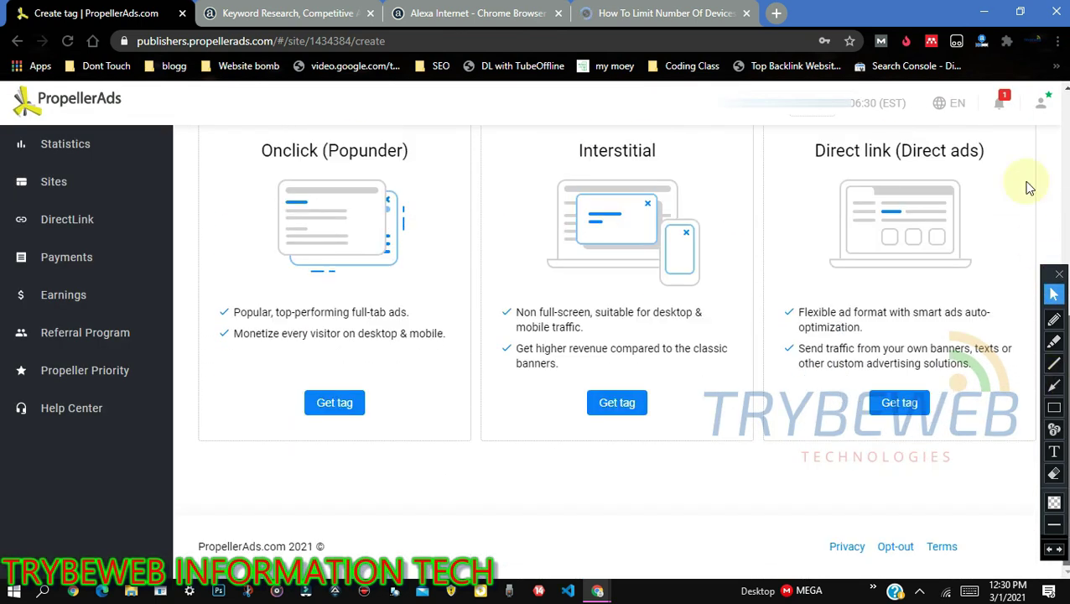
{"action": "scroll", "coordinate": [549, 174], "scroll_direction": "up", "scroll_amount": 5}
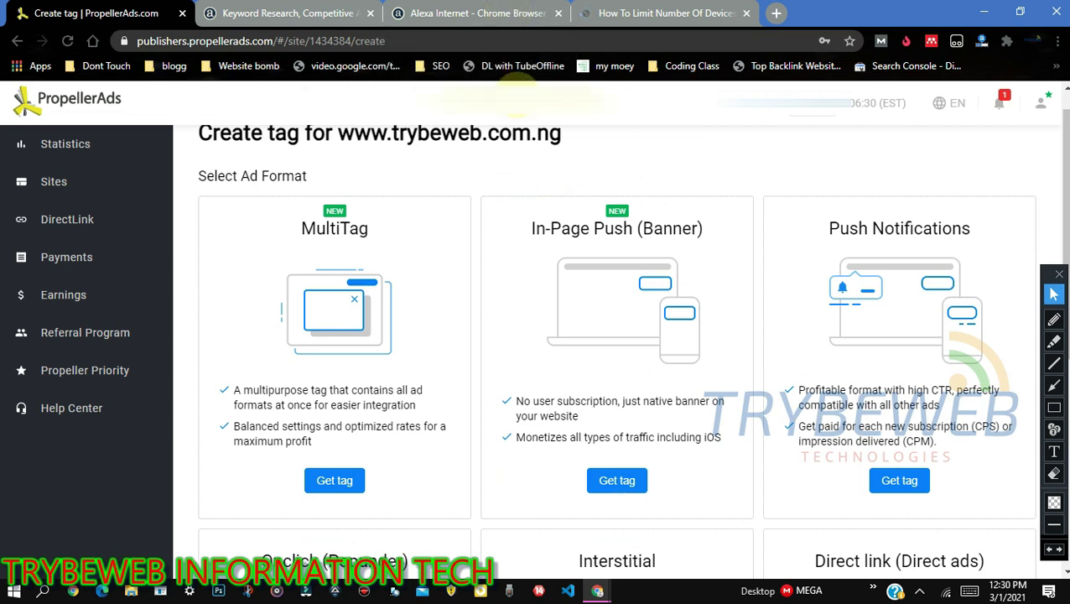
{"action": "mouse_move", "coordinate": [511, 7]}
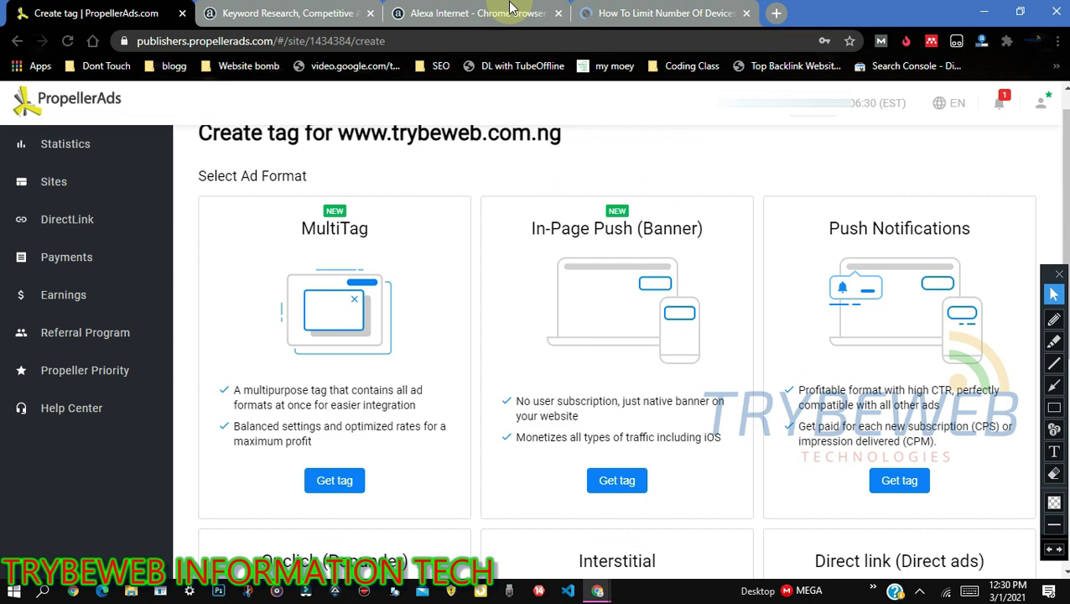